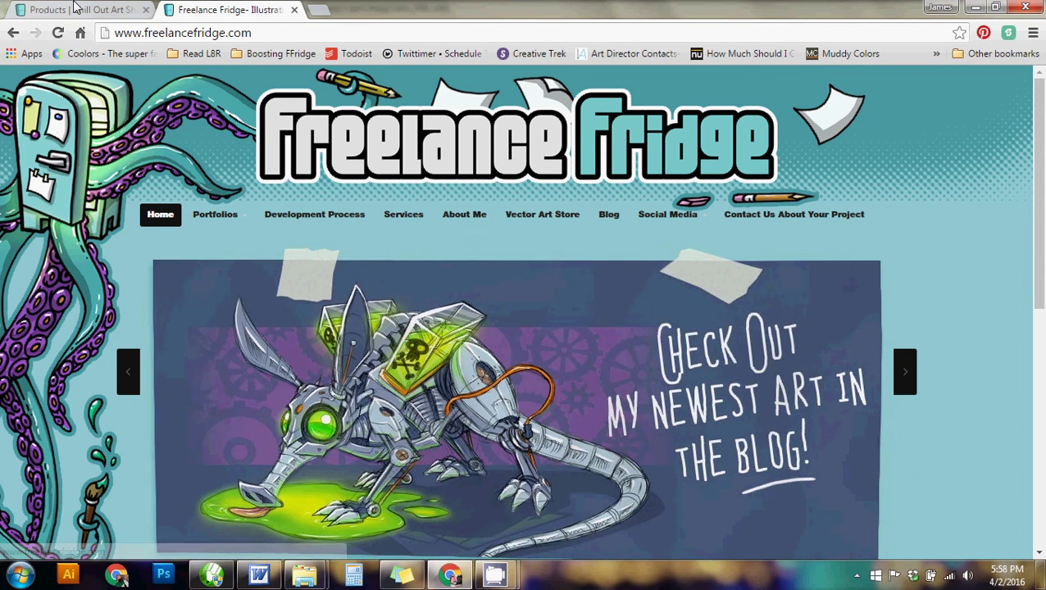
Glance at the Chill Out Art Shop and Freelance Fridge tabs, then the CorelDRAW poster
click(76, 9)
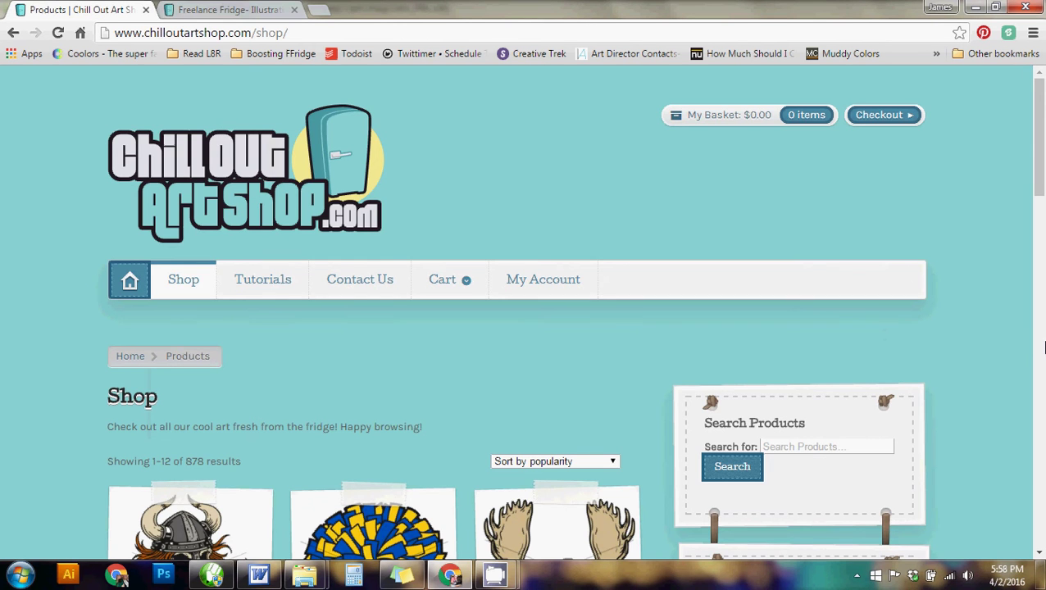
click(223, 8)
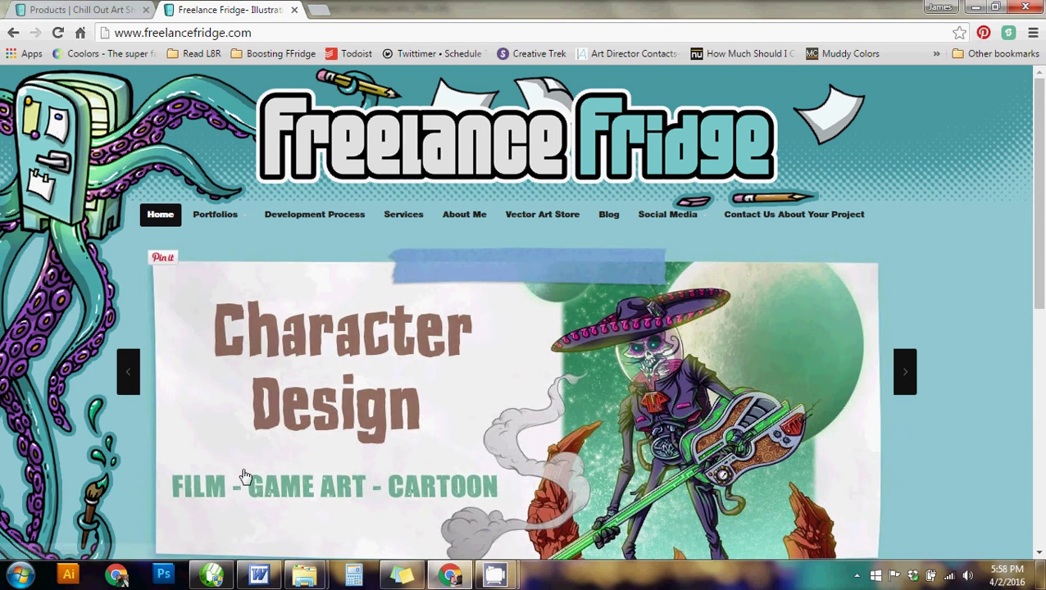
click(225, 578)
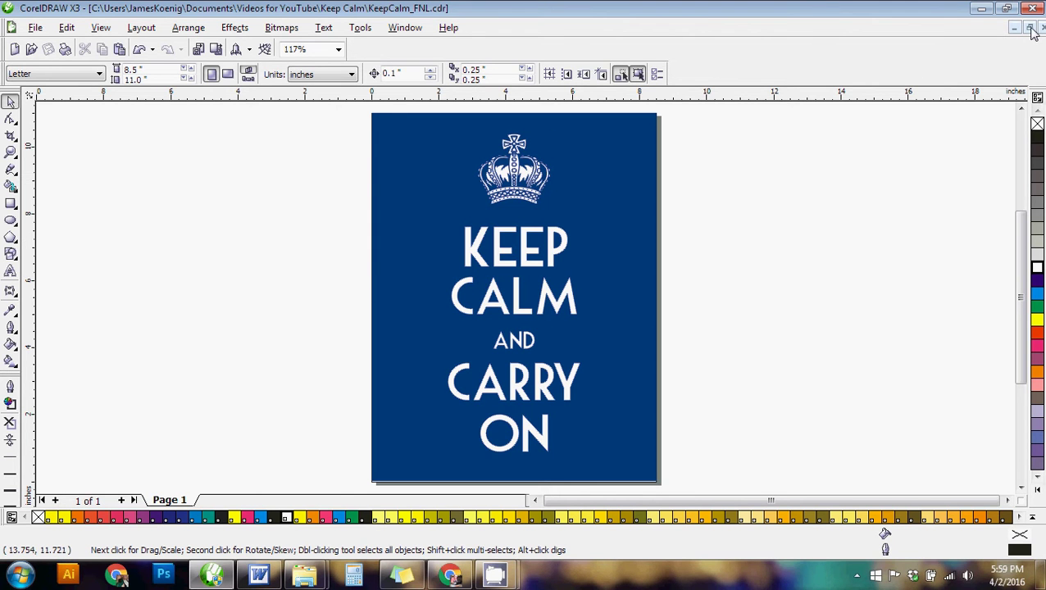
Search the Chill Out Art Shop for 'crown' and open the $5.00 Crown005 product page
click(449, 574)
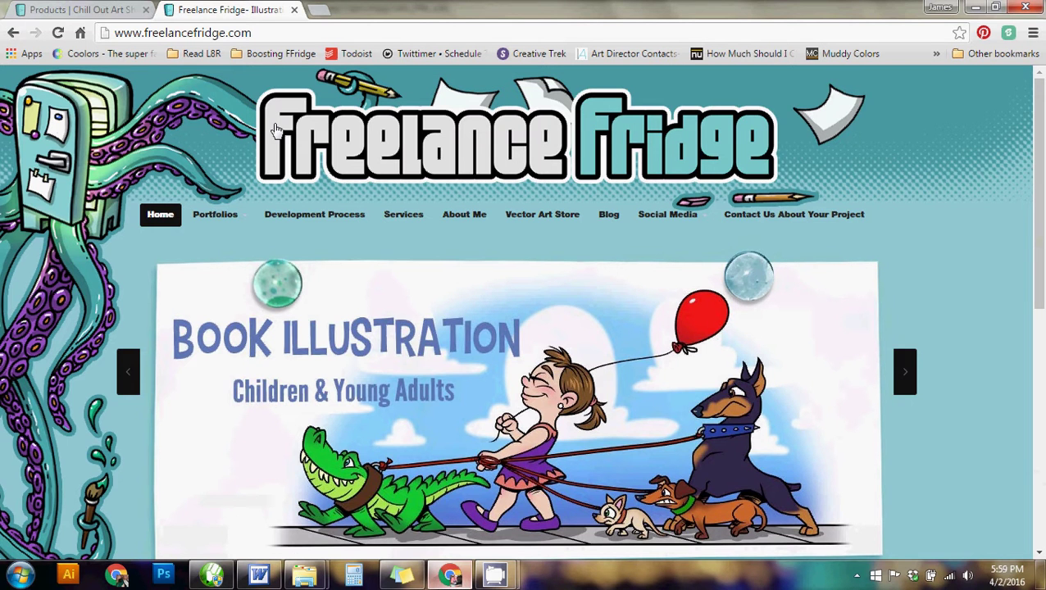
click(78, 10)
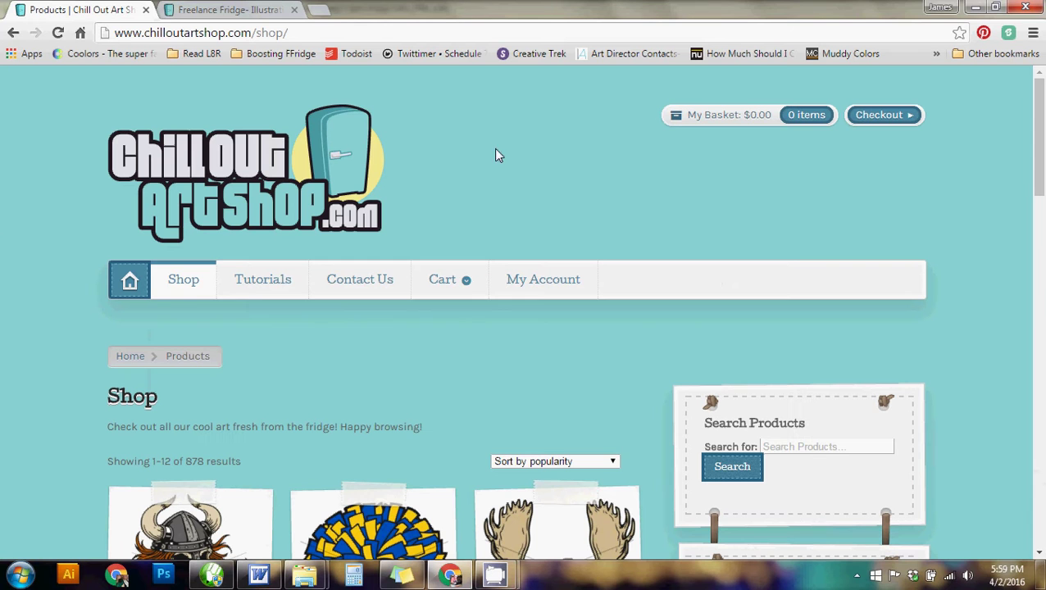
click(779, 444)
text(cup)
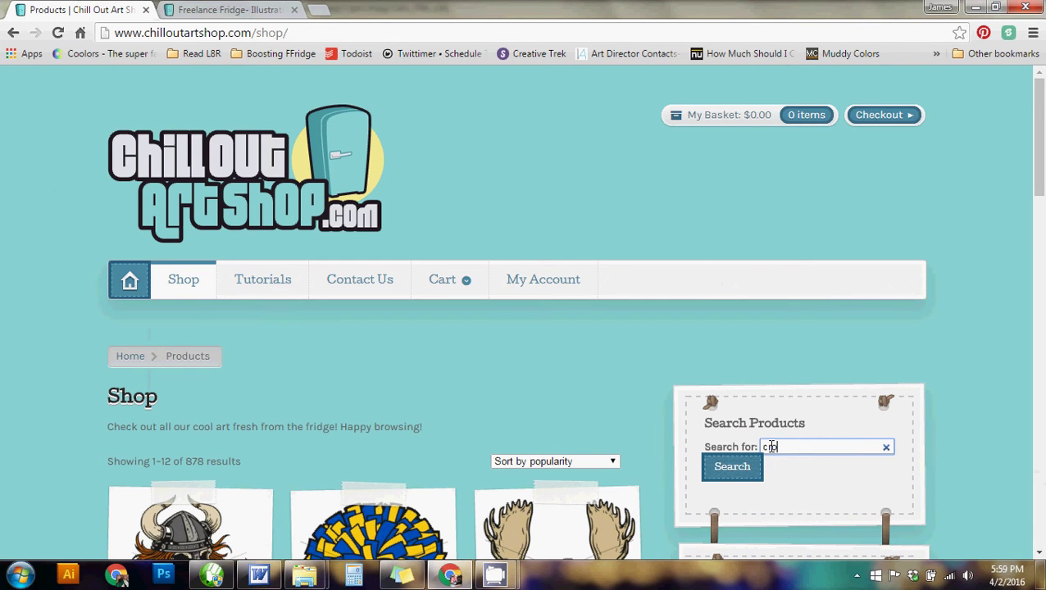
key(Return)
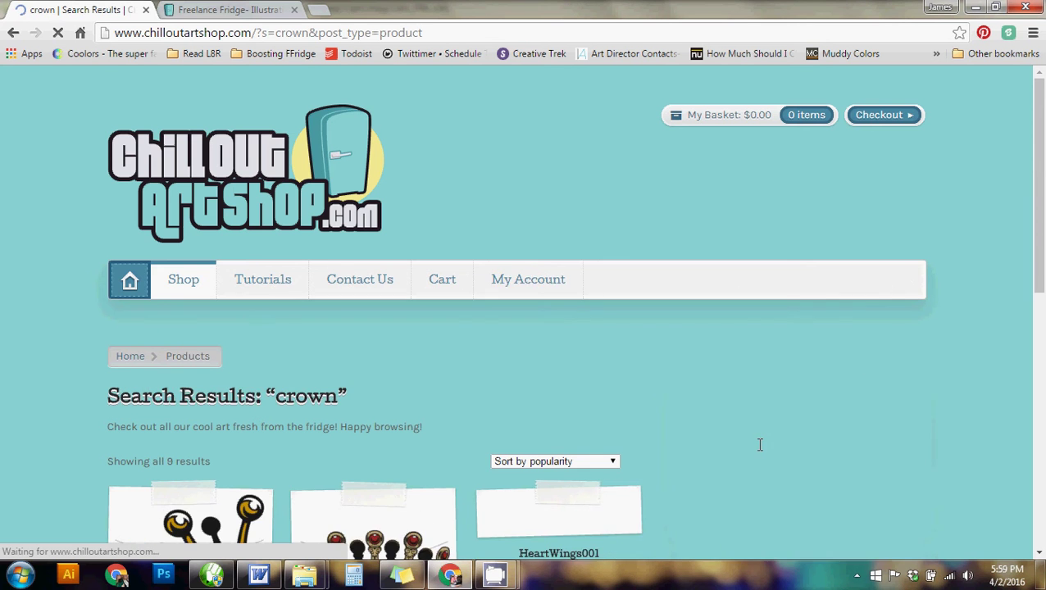
scroll(582, 328, down, 4)
scroll(571, 315, down, 6)
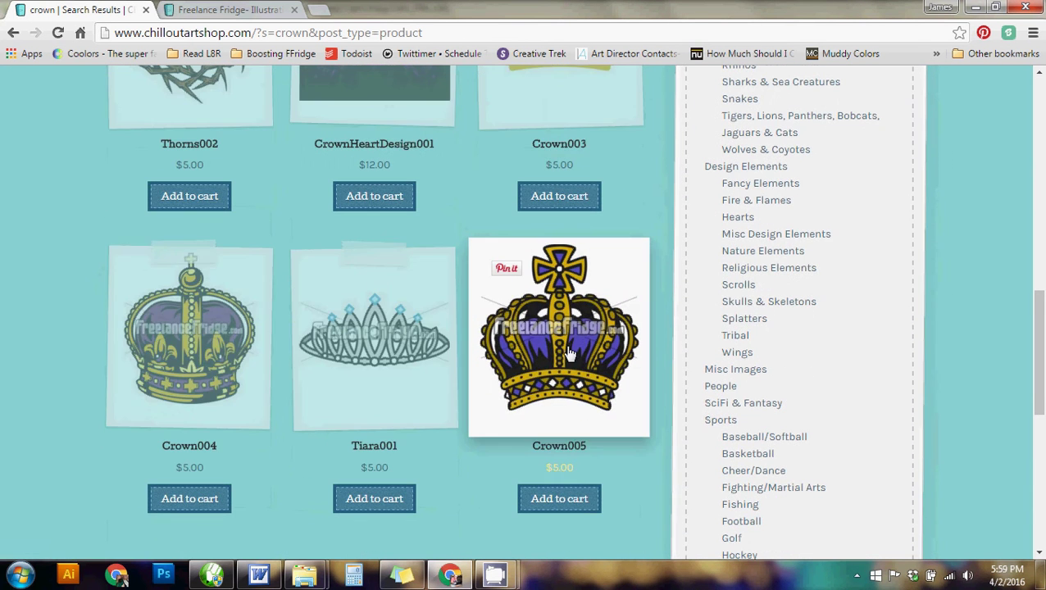
click(570, 352)
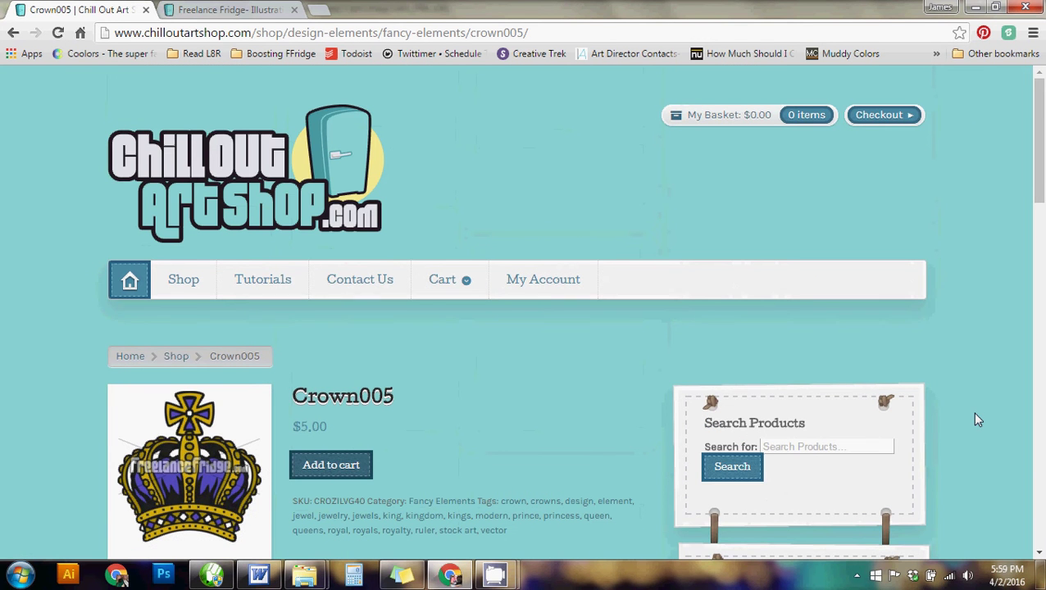
scroll(525, 329, down, 2)
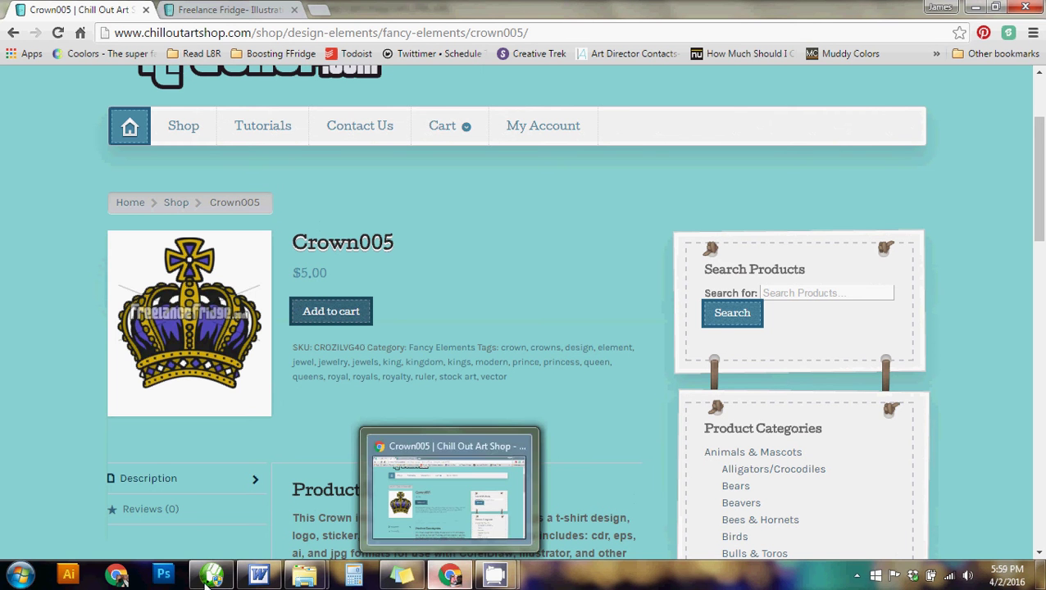
Bring the Crown_piece.cdr document forward in CorelDRAW and maximize it
mouse_move(207, 580)
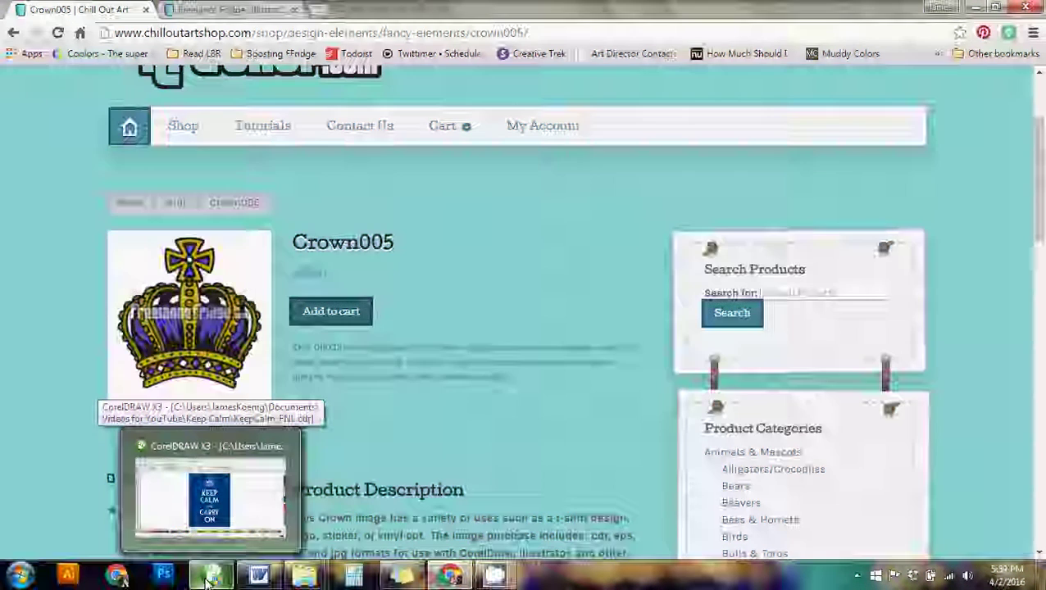
click(207, 579)
click(1029, 27)
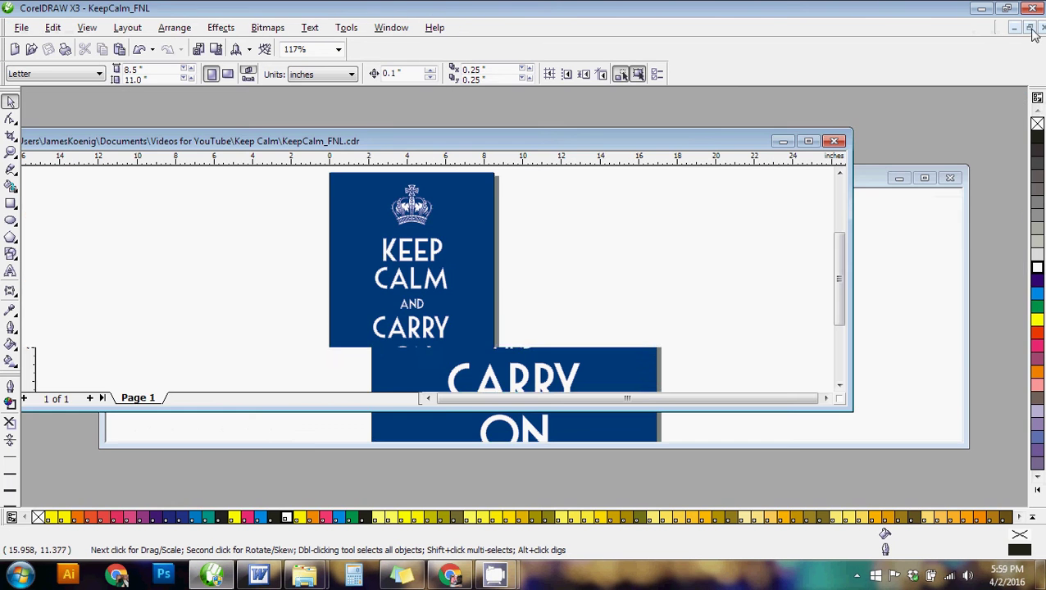
click(916, 174)
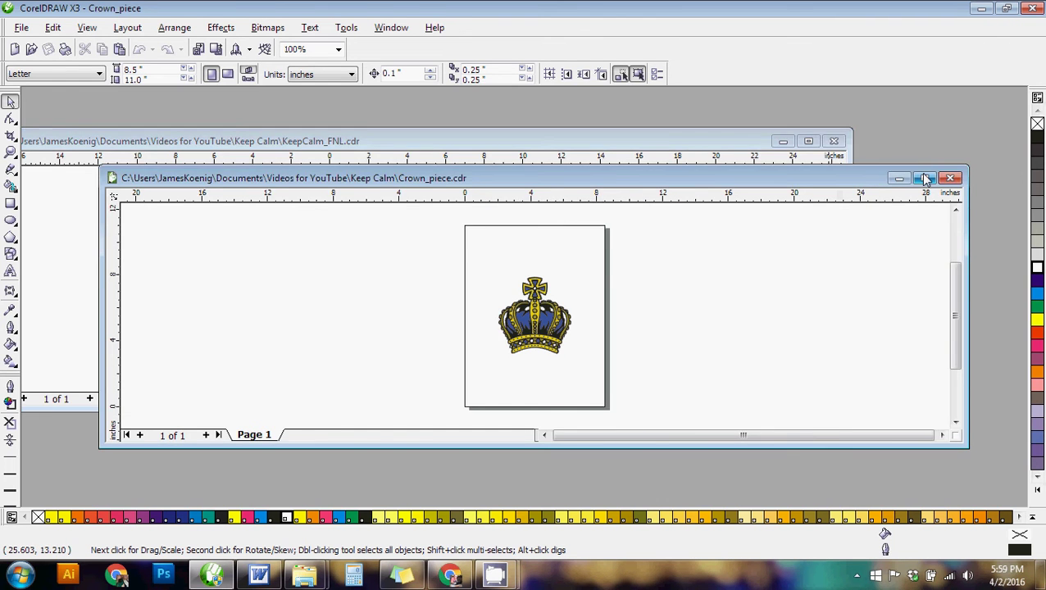
click(924, 178)
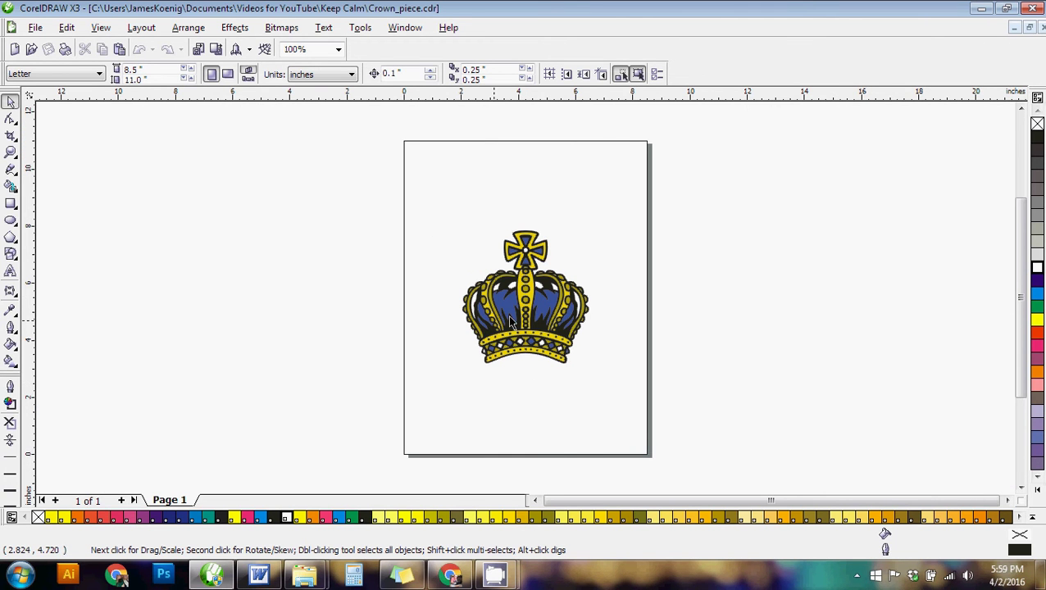
Add a page-sized 8.5 x 11 inch rectangle filled PANTONE 293 C with no outline
click(11, 204)
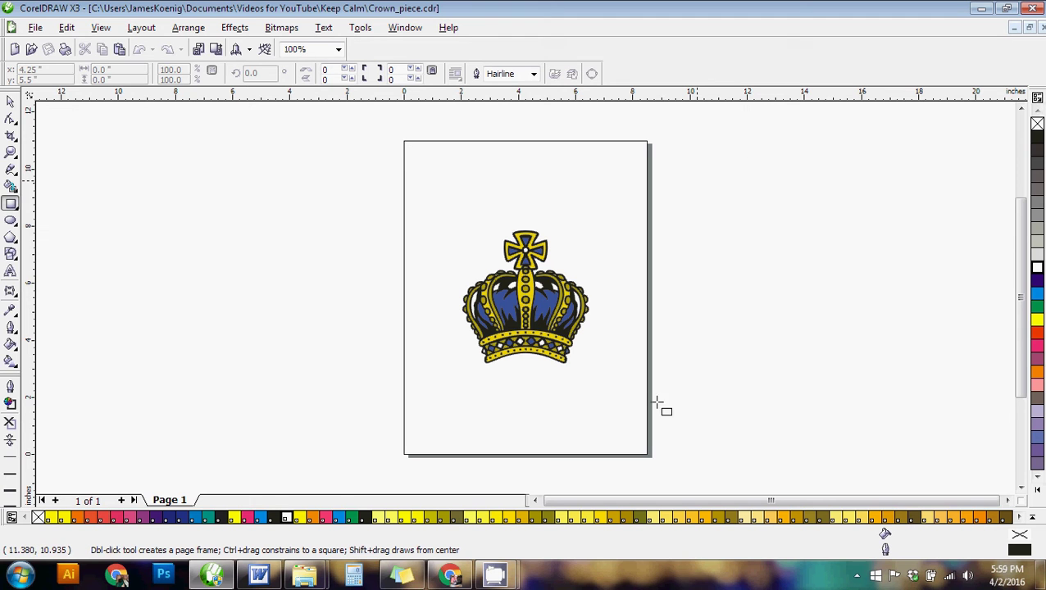
double_click(11, 205)
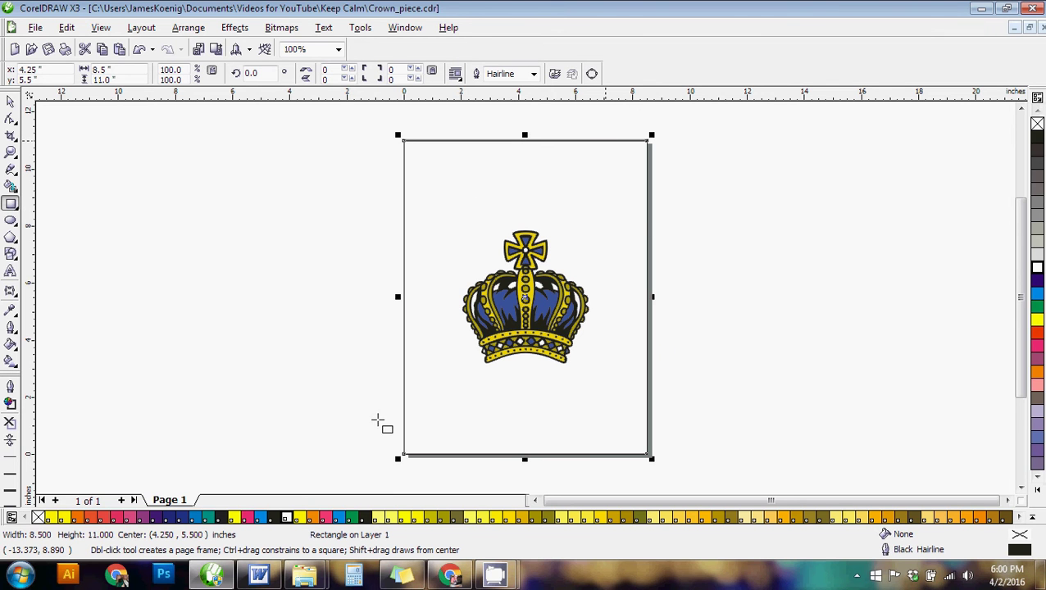
click(10, 101)
click(1032, 517)
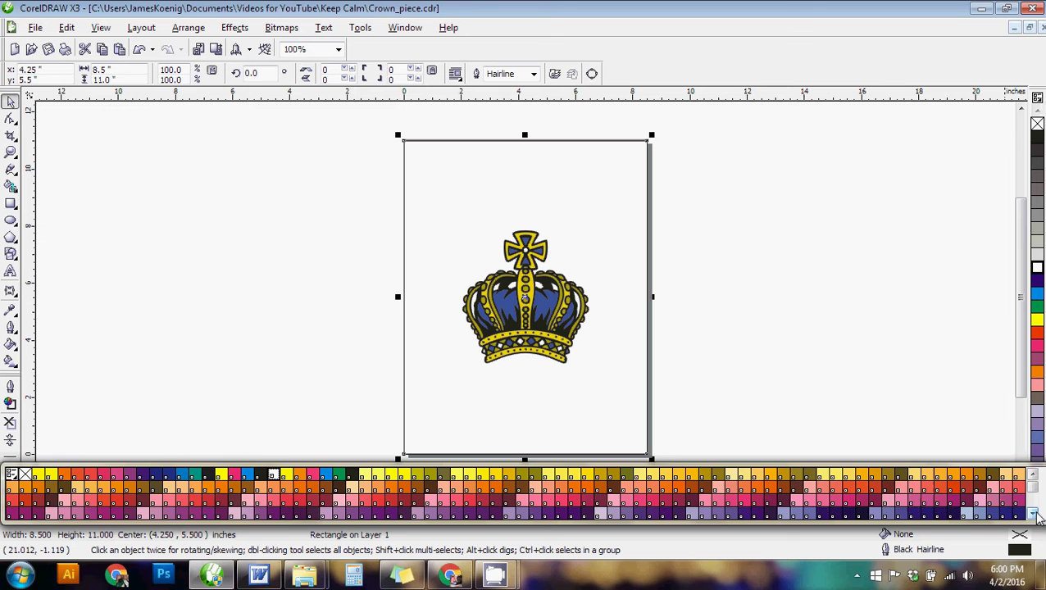
click(1036, 512)
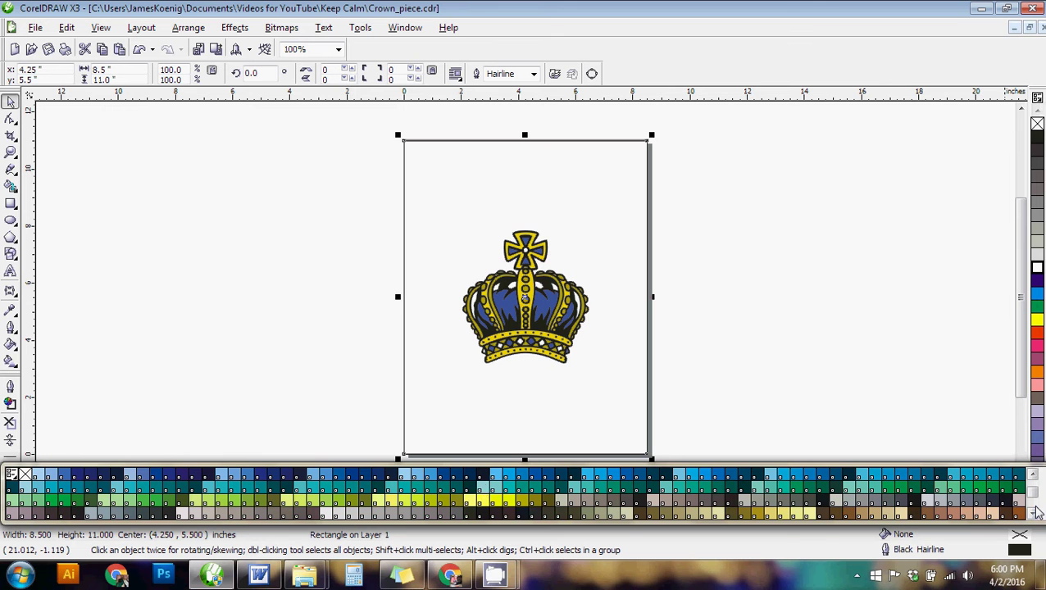
click(446, 476)
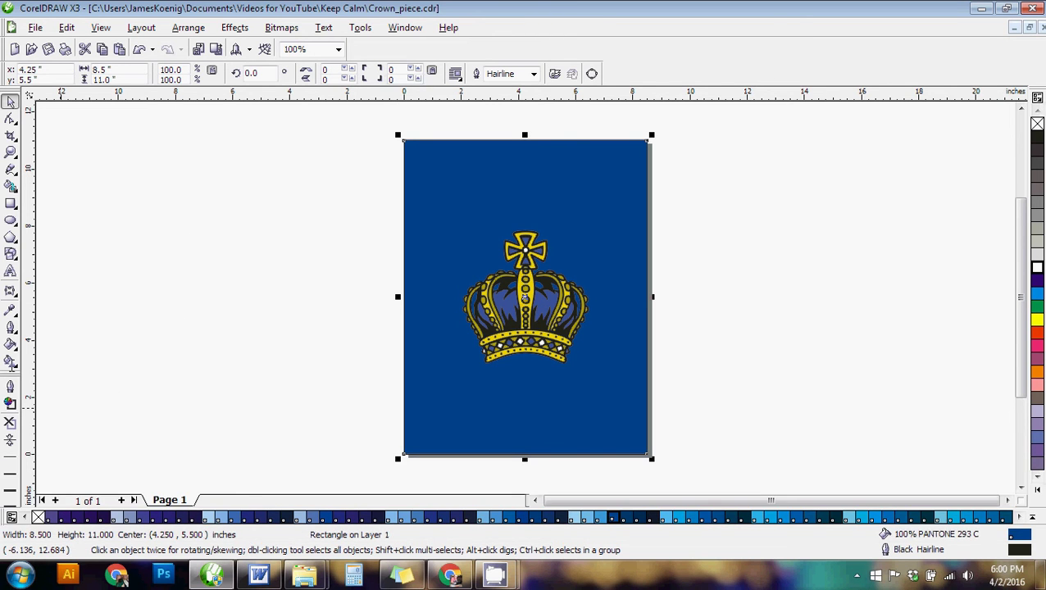
click(10, 421)
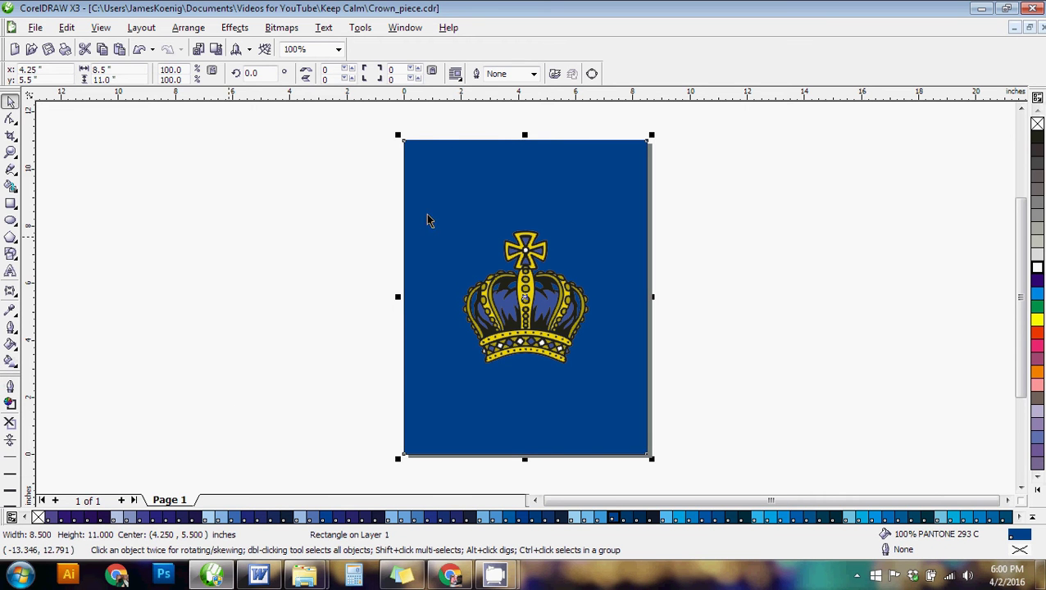
Select the crown group and move it higher on the page
click(377, 219)
click(545, 303)
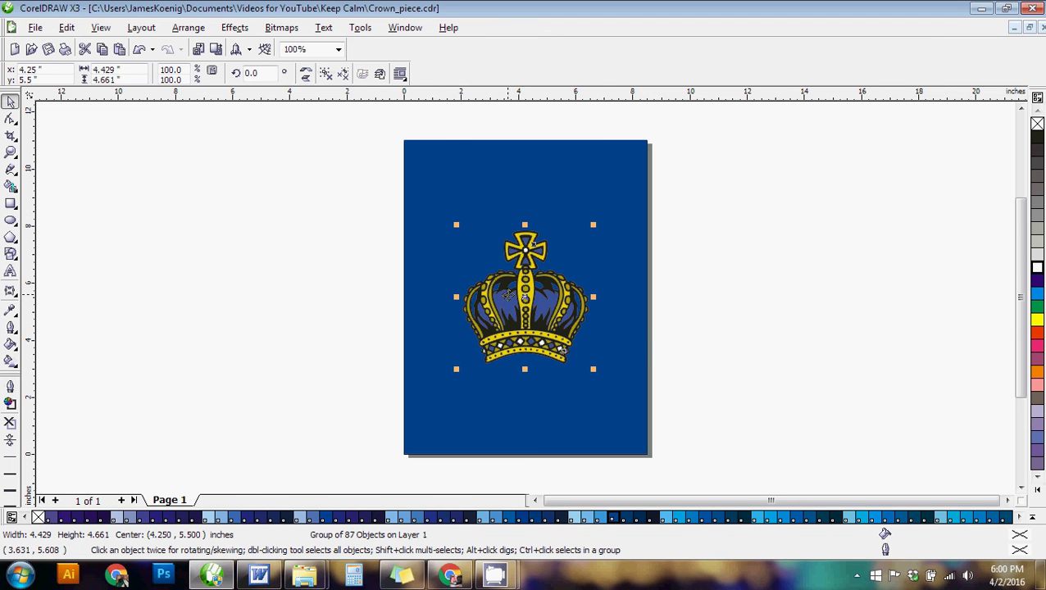
drag(508, 296, 509, 260)
scroll(508, 261, up, 1)
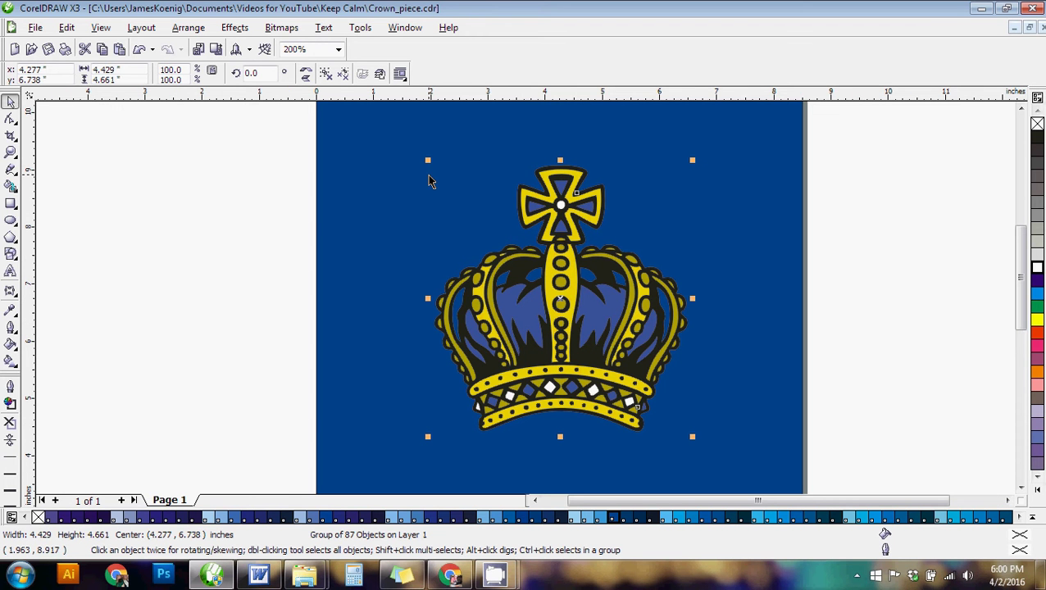
Ungroup the crown and fill its pieces white so the black areas show the blue background
click(325, 74)
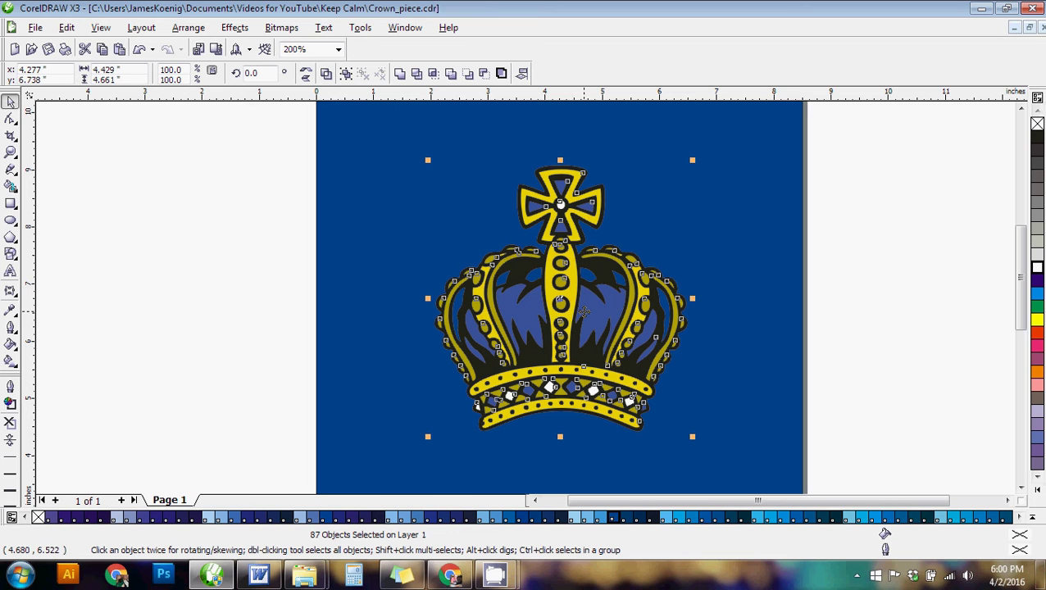
shift+click(521, 268)
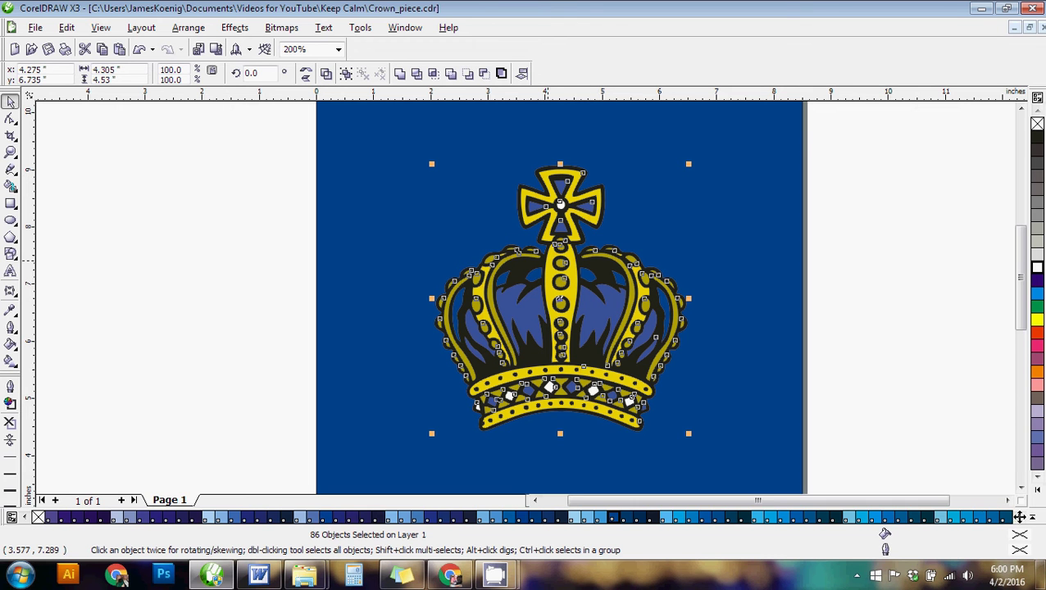
click(1032, 519)
click(1033, 492)
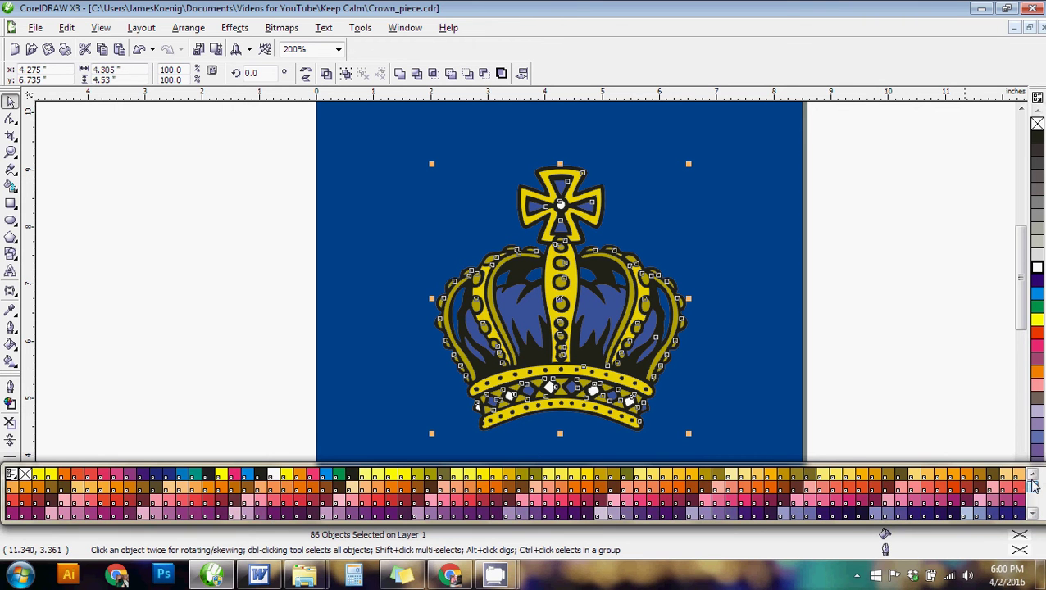
click(275, 476)
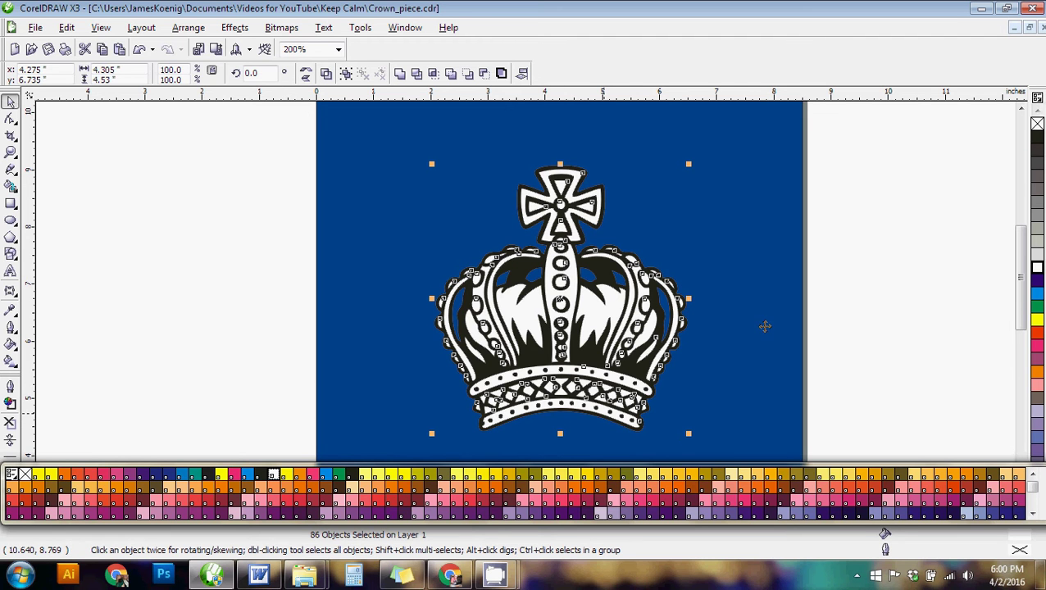
click(179, 235)
click(184, 238)
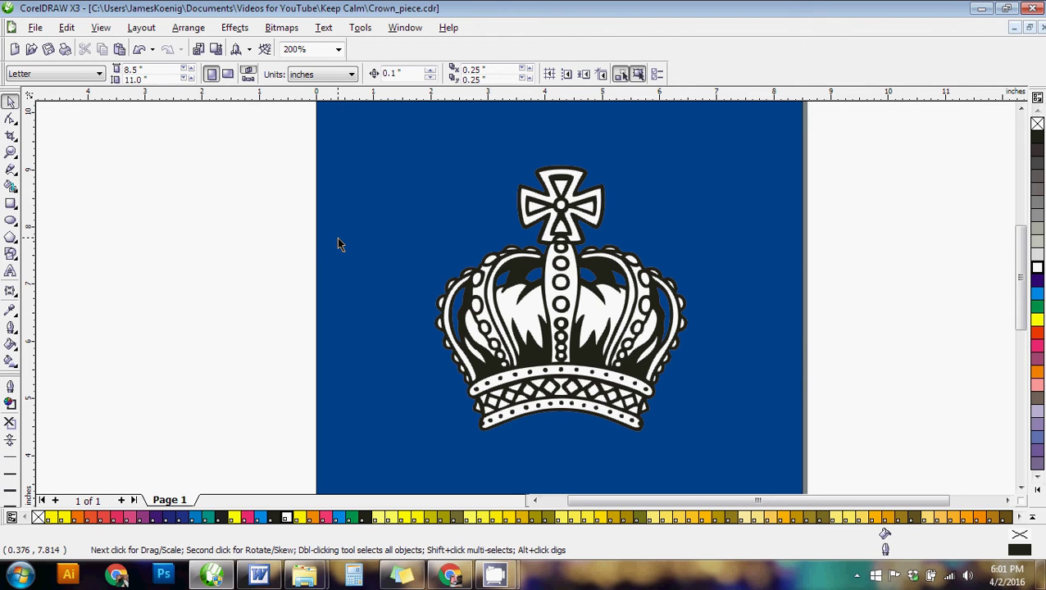
drag(337, 237, 518, 263)
key(Escape)
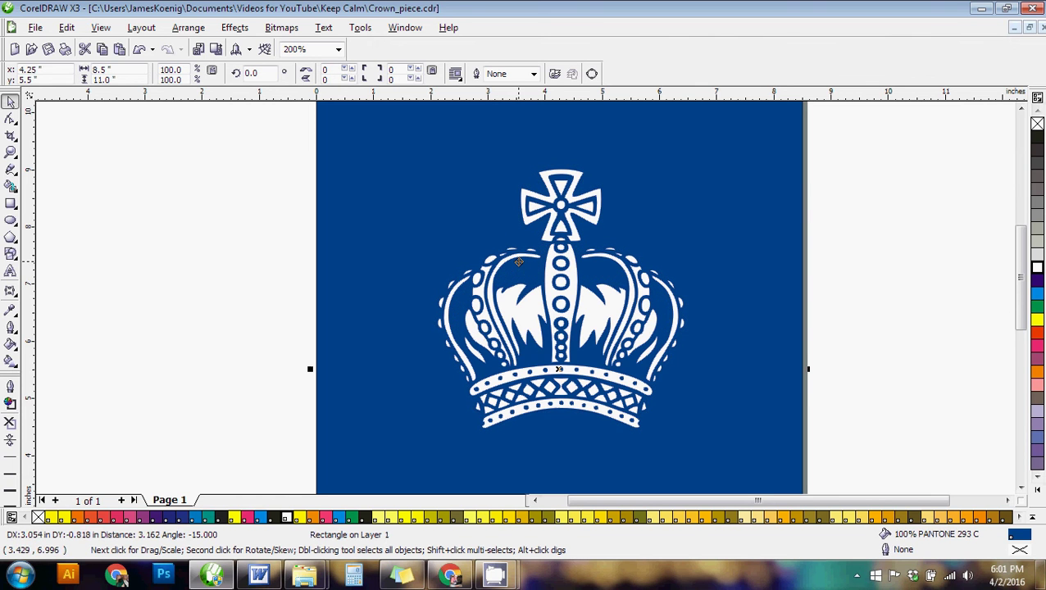
Marquee-select all 87 crown pieces and group them
click(987, 272)
scroll(275, 254, down, 1)
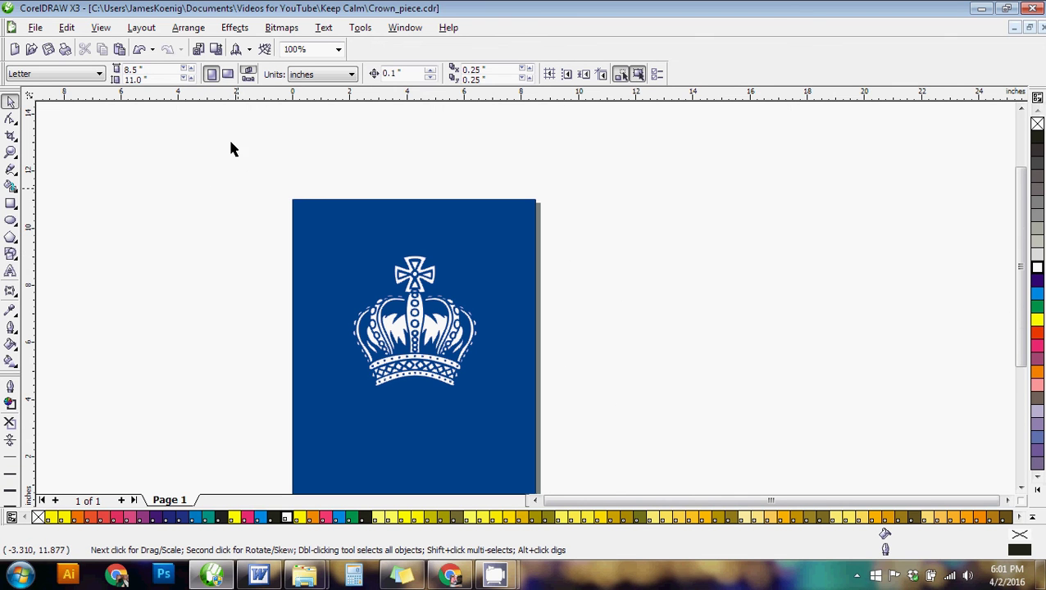
drag(230, 145, 512, 432)
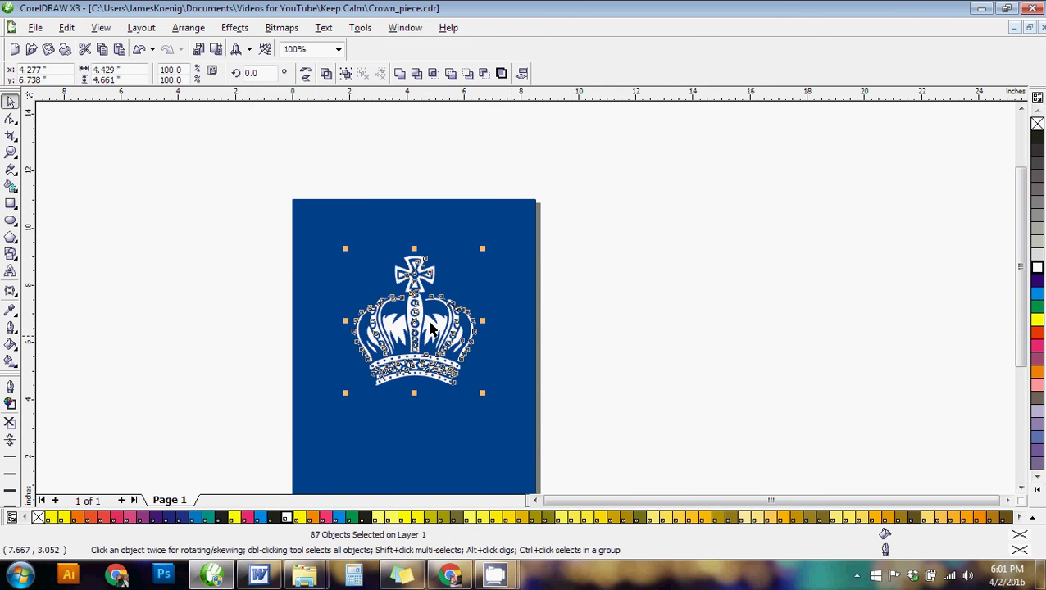
click(347, 74)
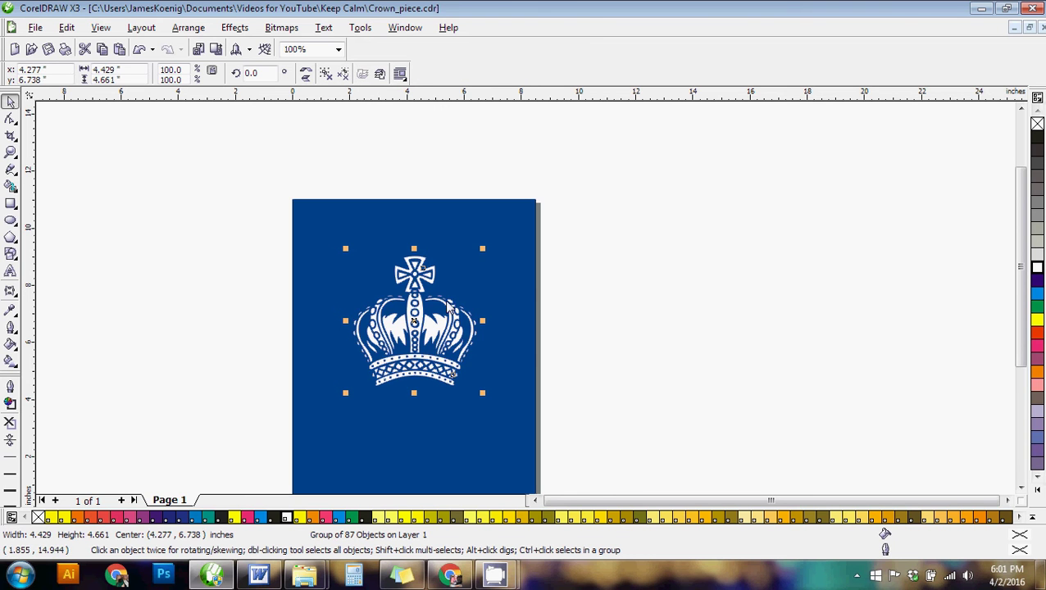
Move the crown toward the top, shrink it, and centre it horizontally on the page
drag(493, 281, 365, 261)
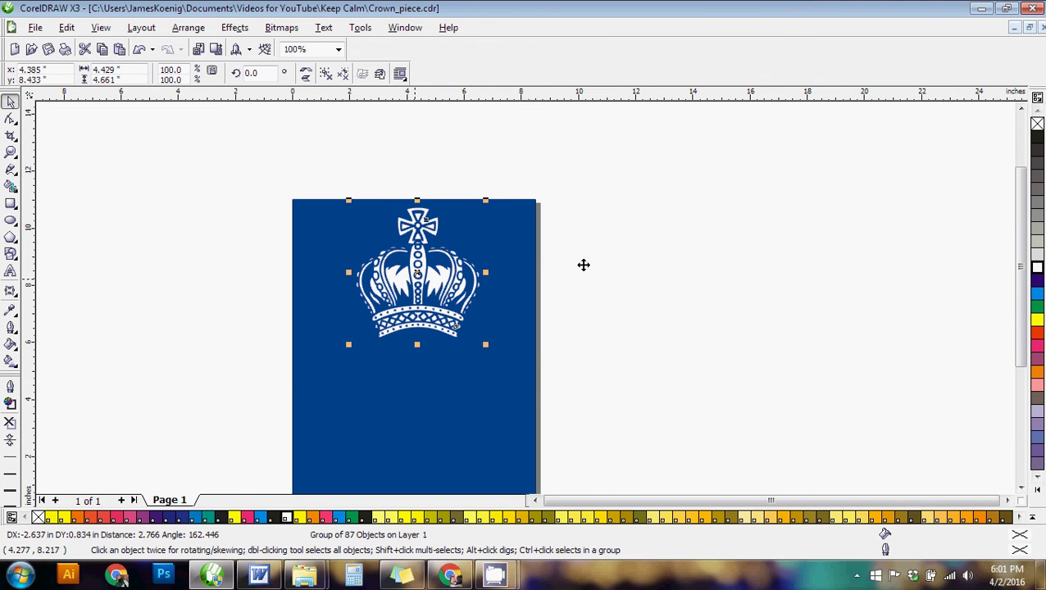
drag(485, 200, 467, 221)
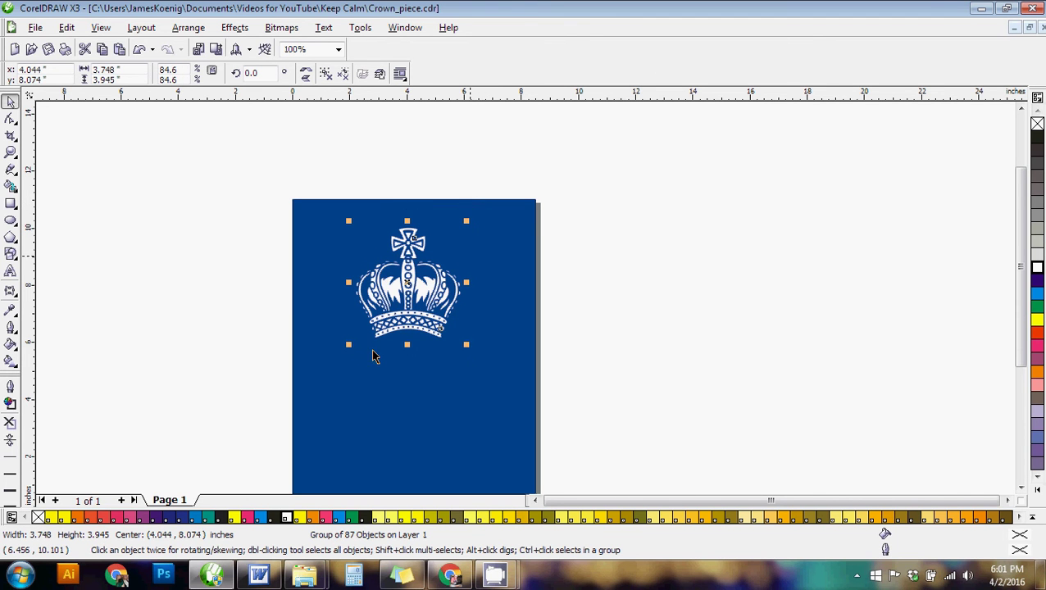
drag(348, 344, 374, 317)
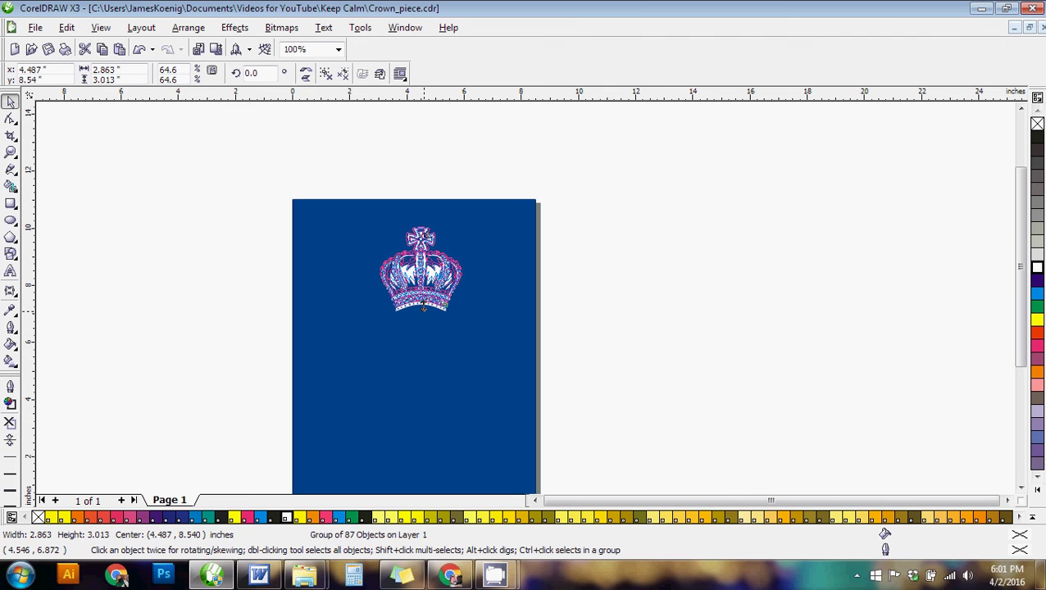
drag(423, 307, 424, 306)
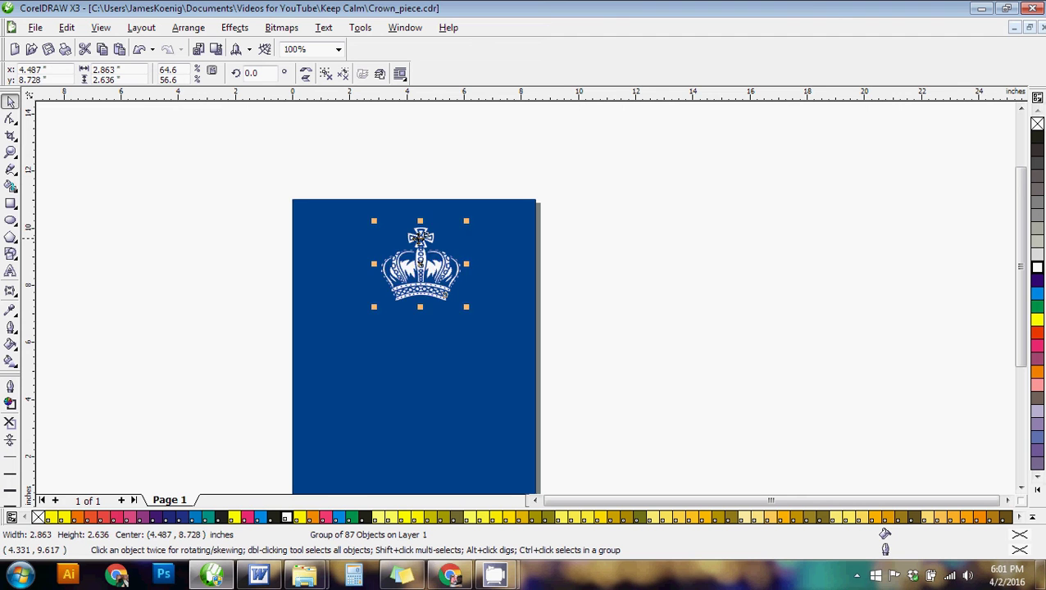
drag(414, 242, 406, 237)
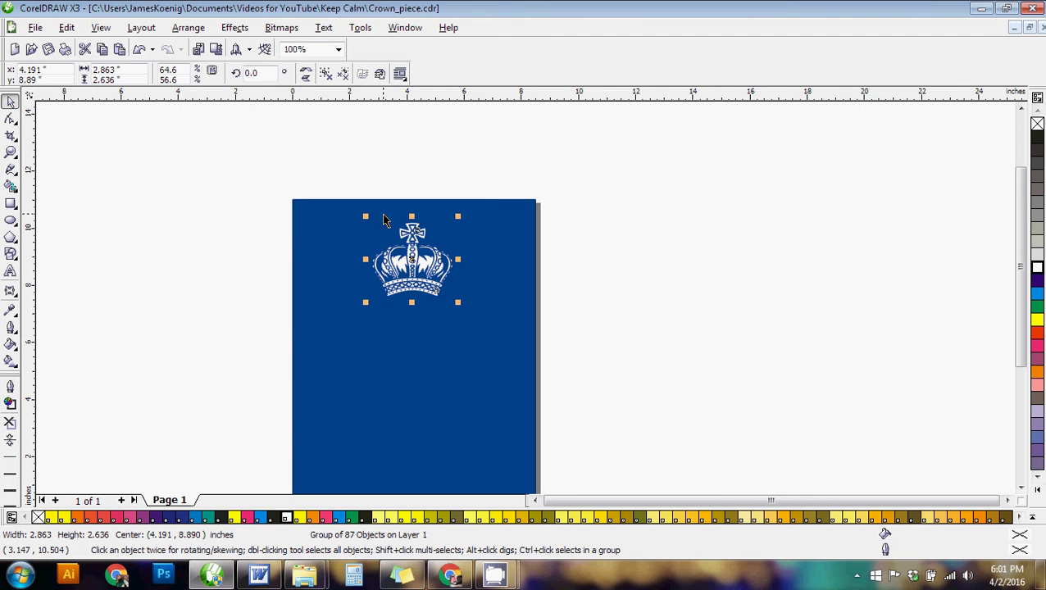
drag(411, 303, 412, 309)
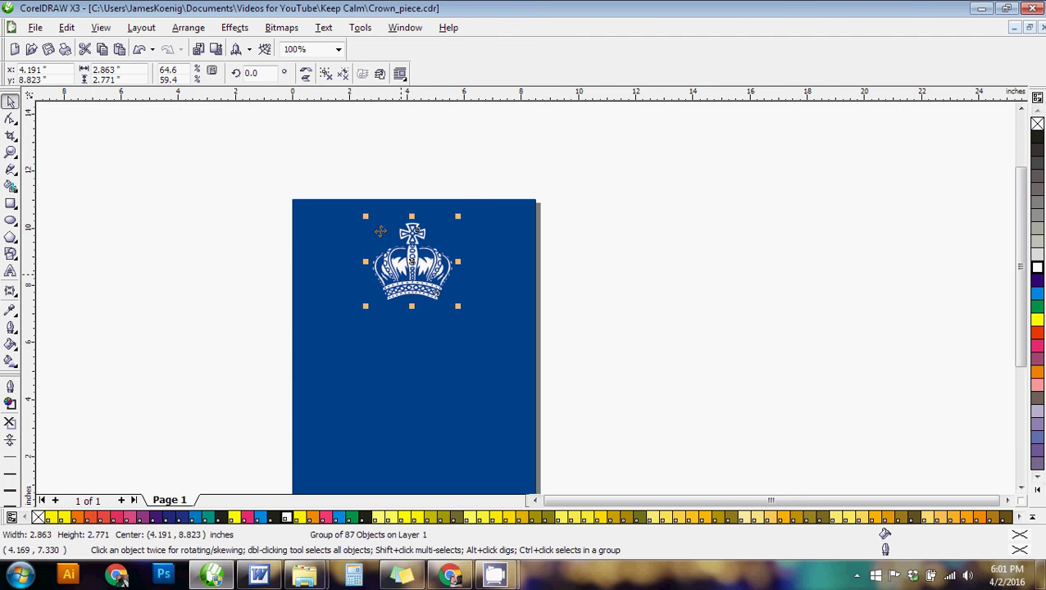
shift+click(325, 235)
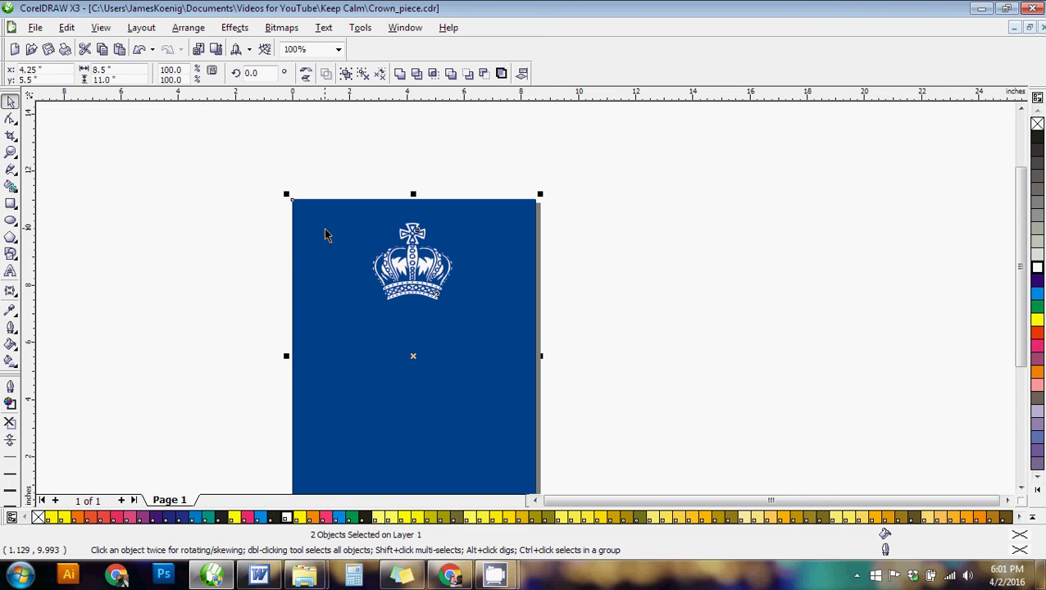
key(c)
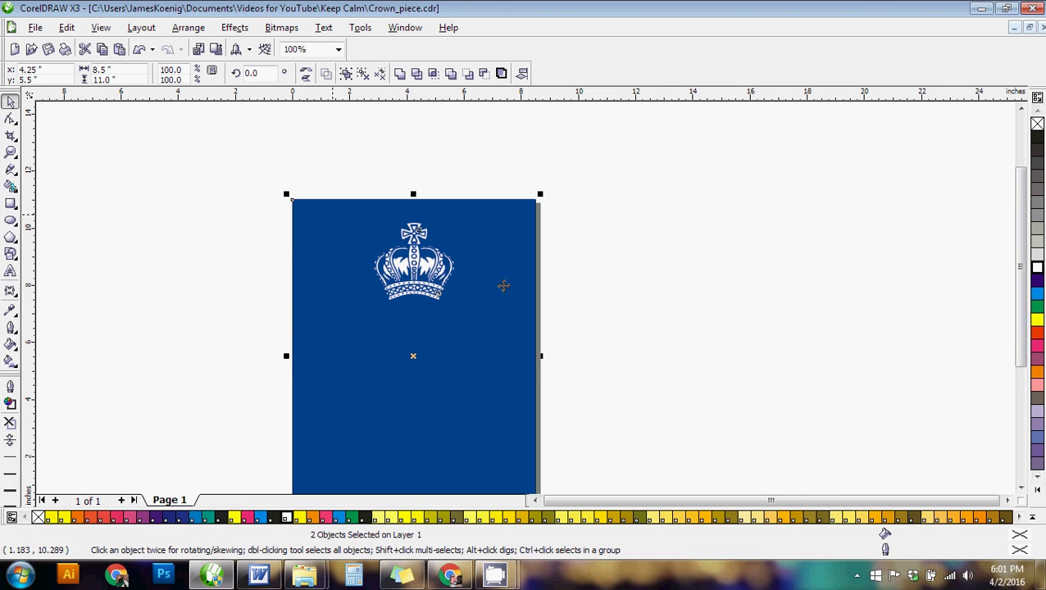
click(591, 251)
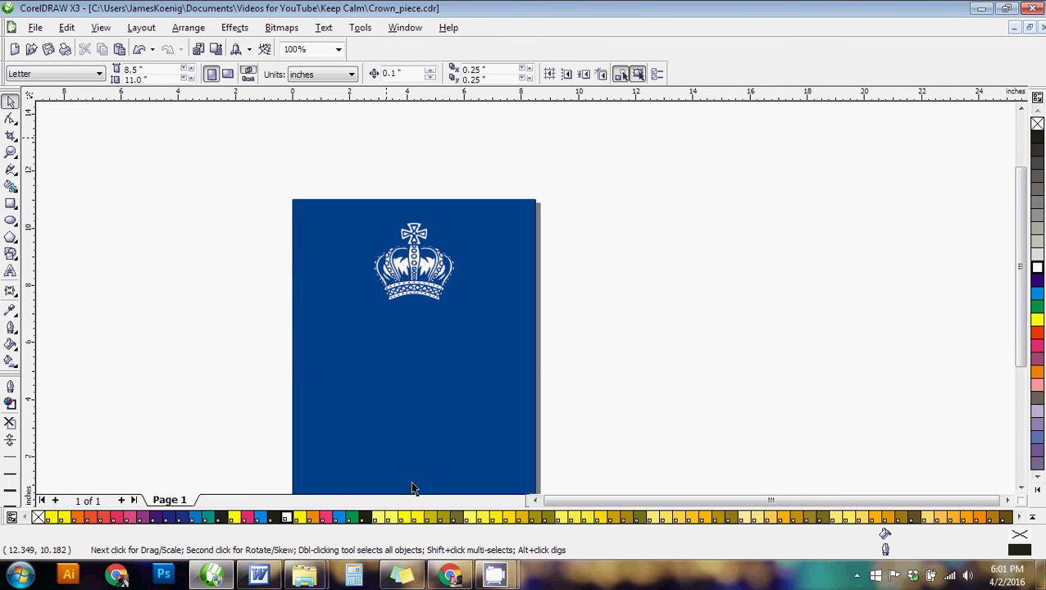
Scale the crown to about 83% (2.368 x 2.292 in) and raise it 0.35 inch
scroll(527, 321, down, 1)
scroll(527, 322, up, 1)
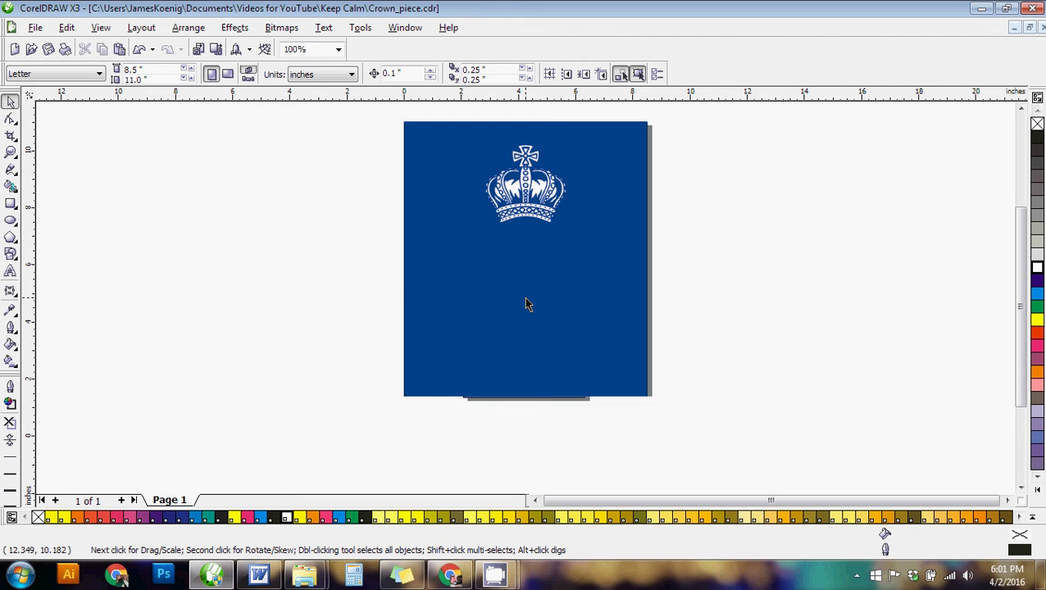
click(526, 187)
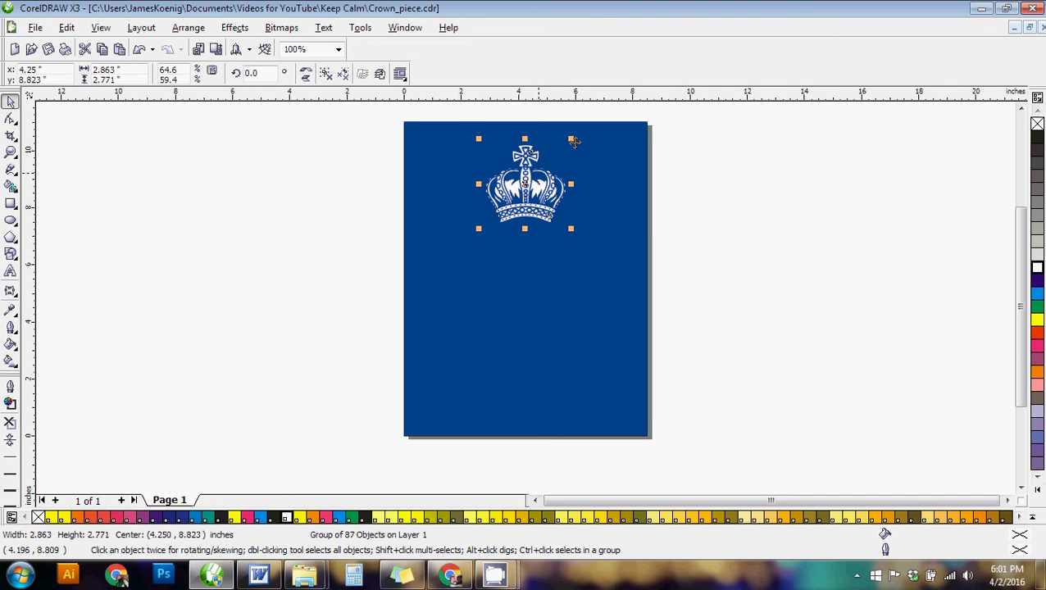
drag(570, 138, 564, 146)
click(711, 216)
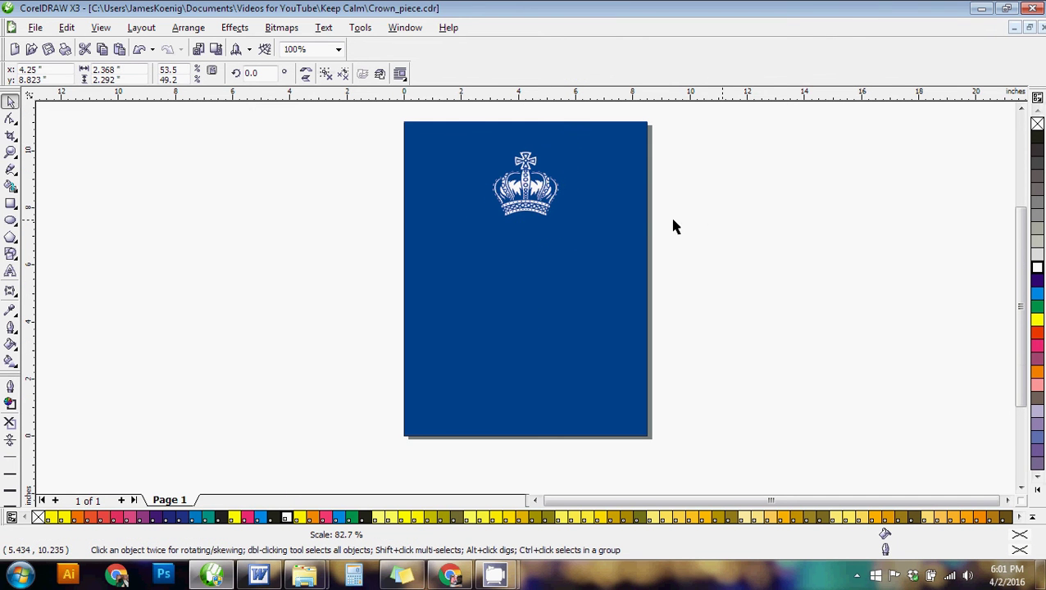
drag(529, 204, 534, 179)
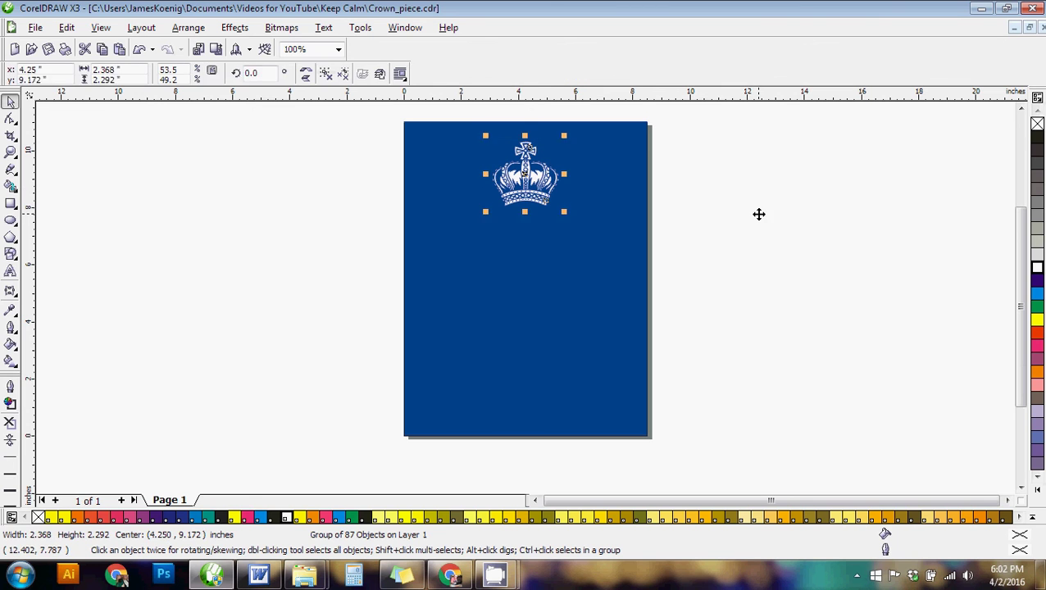
click(50, 284)
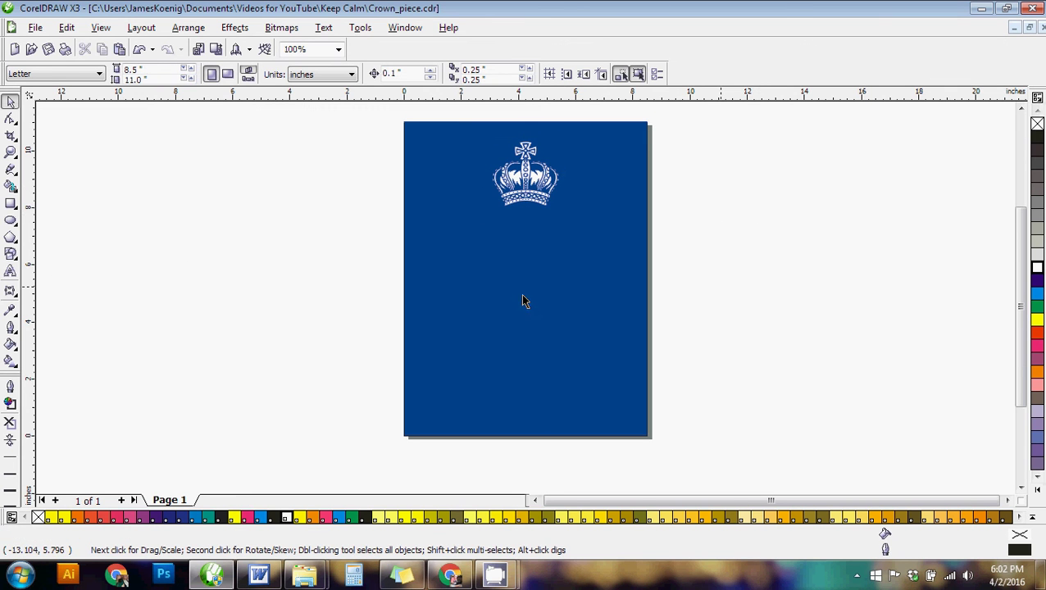
Type KEEP, CALM, AND, CARRY and ON as separate 24 pt Arial lines below the crown
click(11, 272)
click(493, 241)
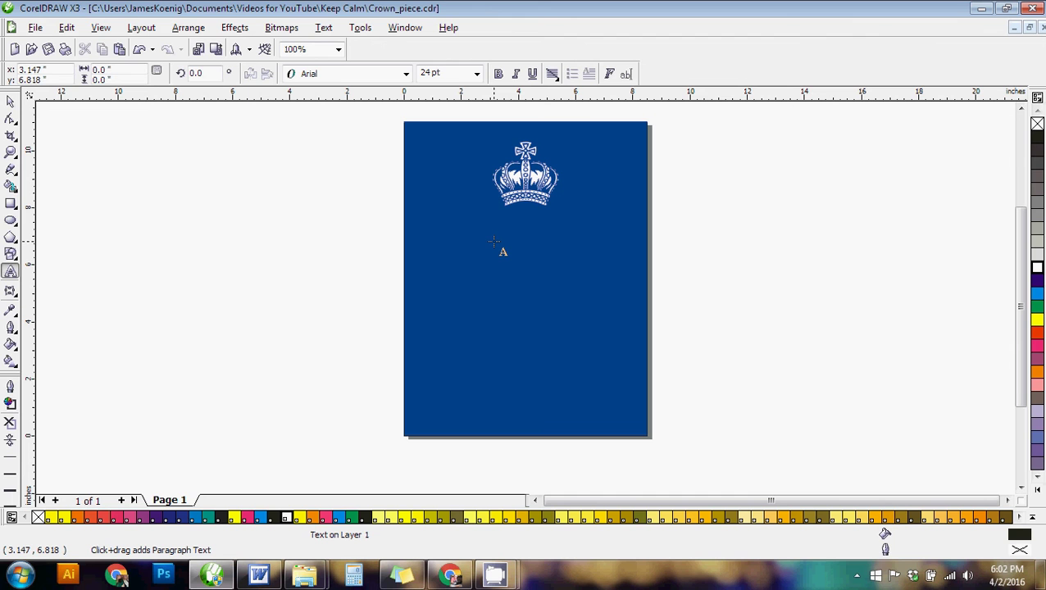
text(KEE)
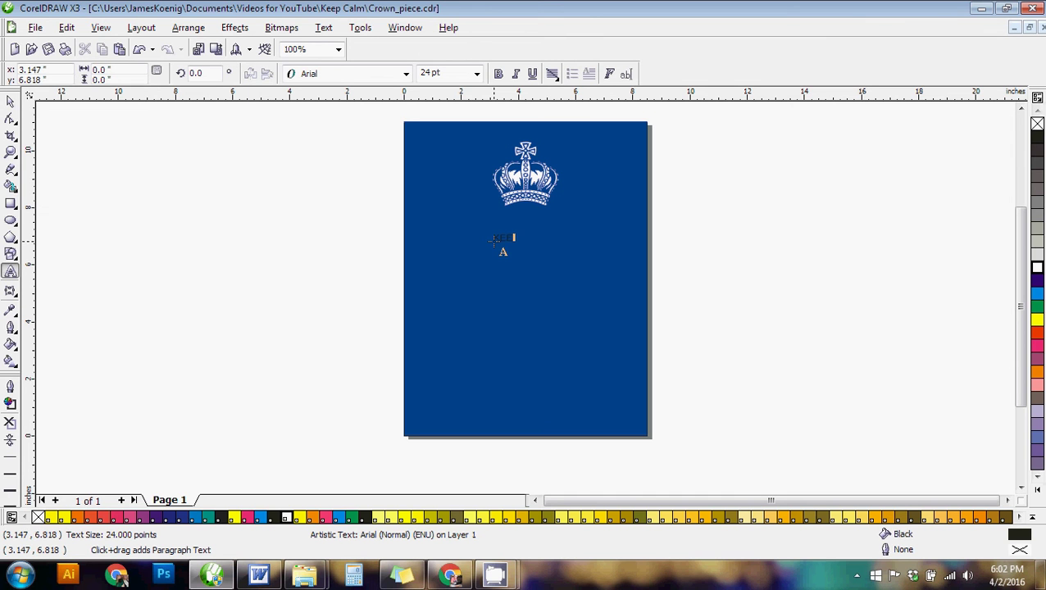
text(P)
key(Escape)
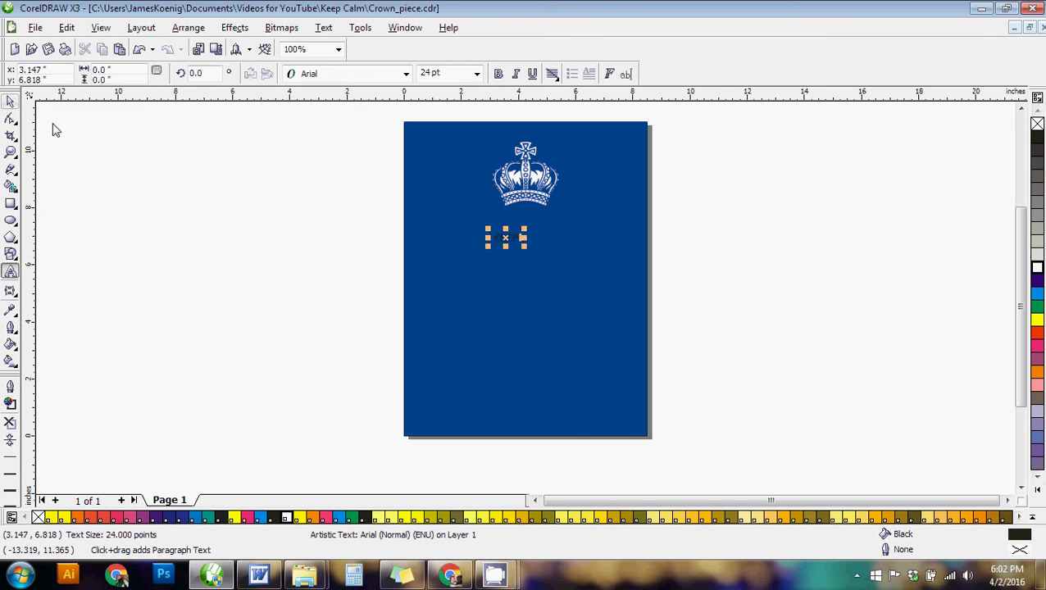
click(492, 262)
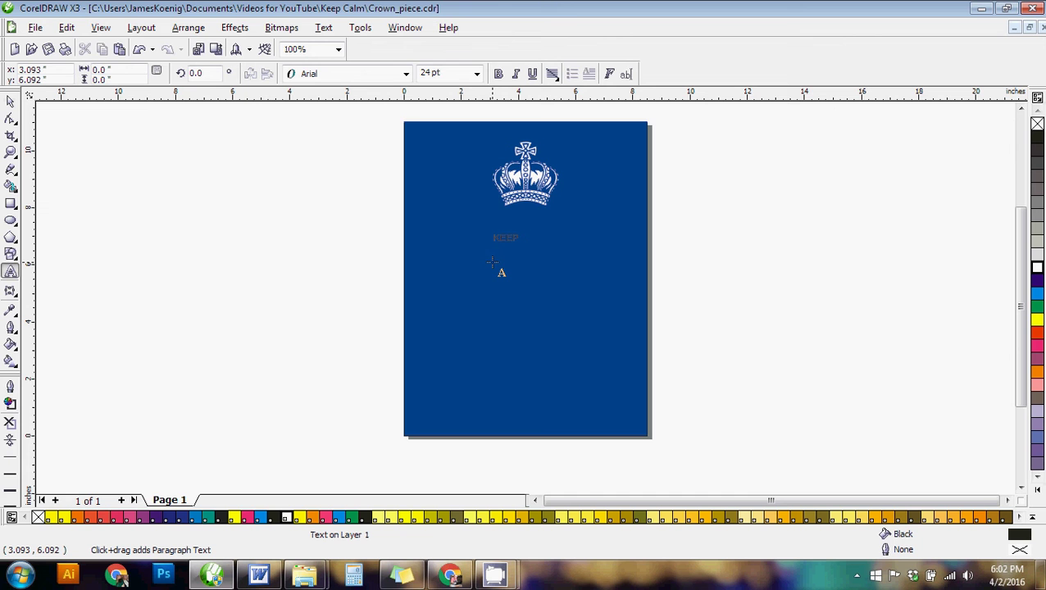
text(CA)
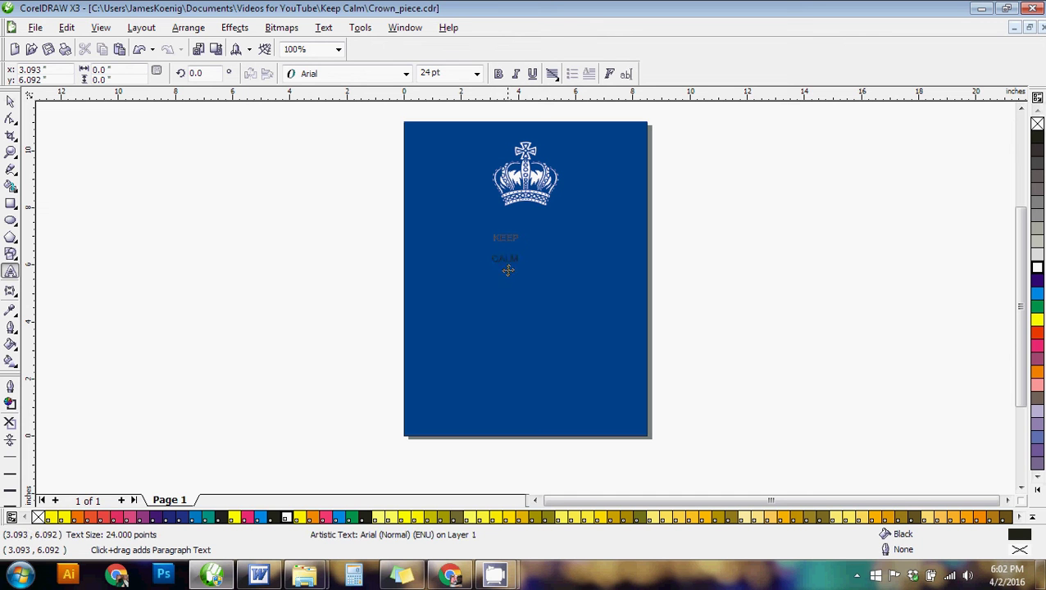
text(LM)
click(500, 278)
text(AN)
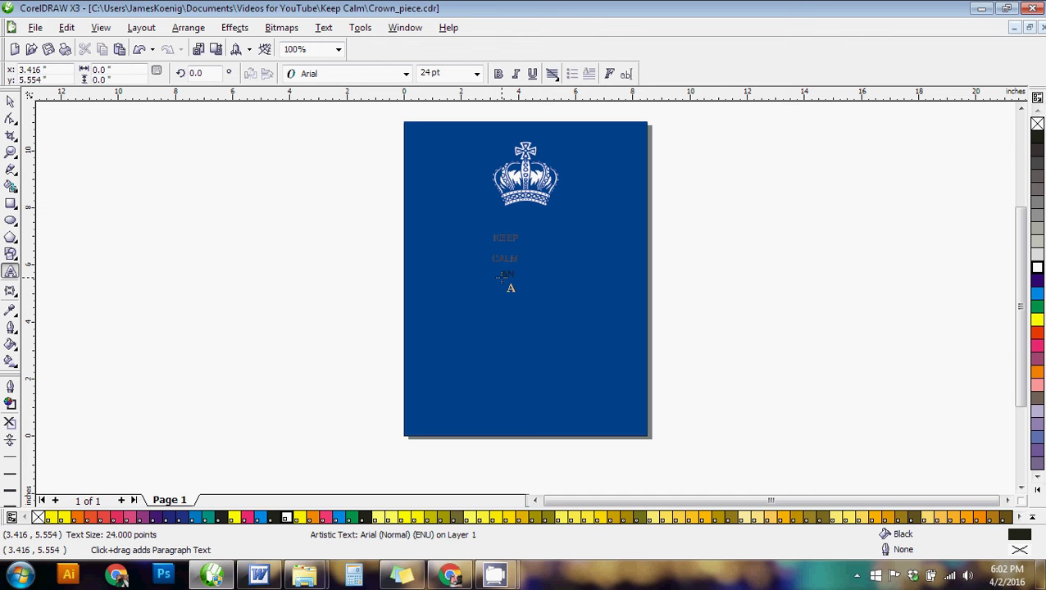
text(D)
click(501, 296)
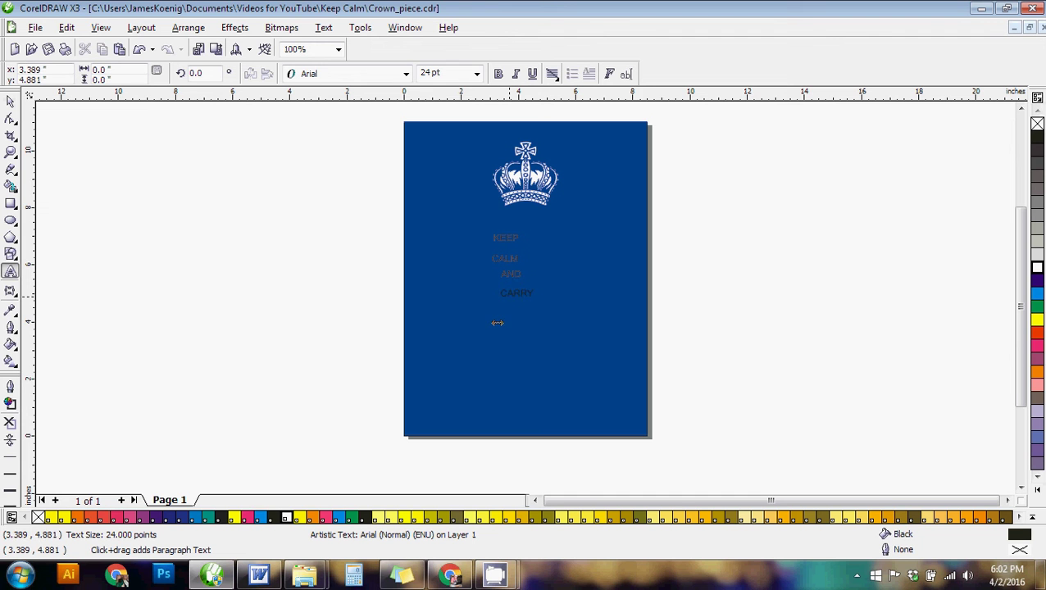
click(498, 318)
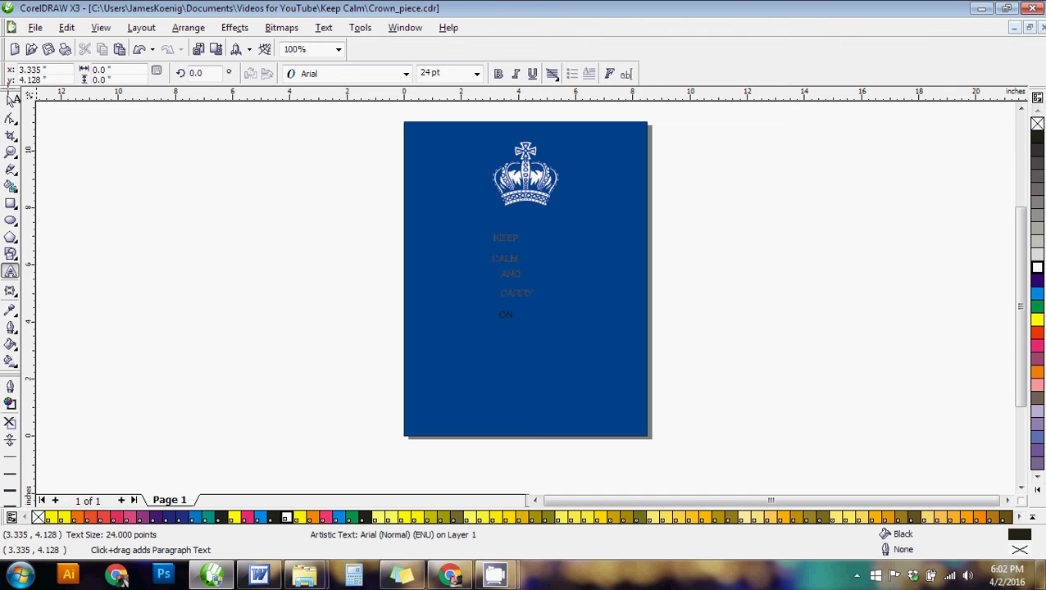
click(10, 101)
click(334, 208)
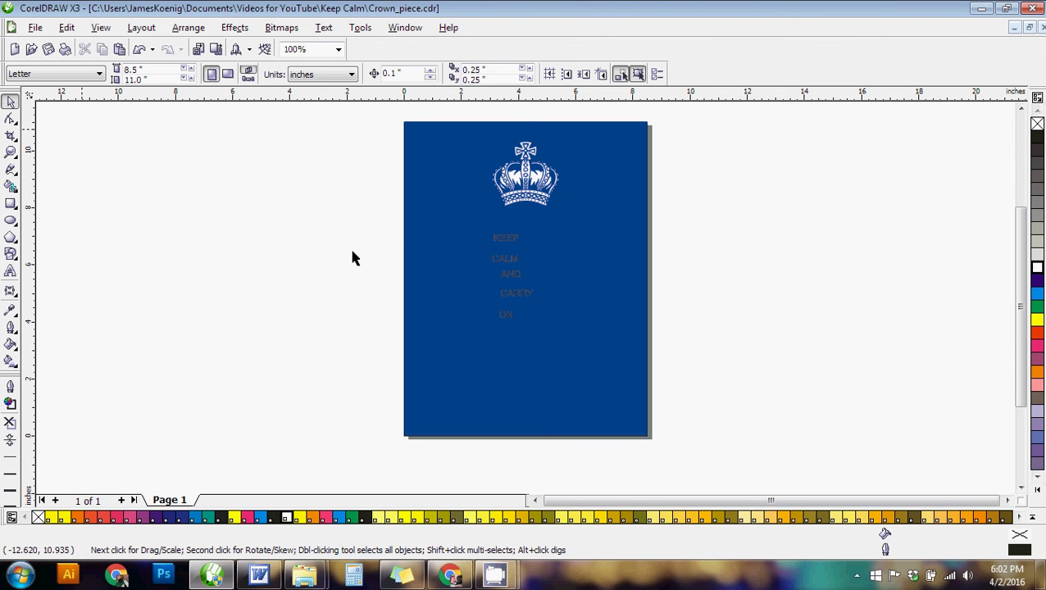
Select all five text lines and colour them white
drag(335, 199, 571, 388)
key(Escape)
drag(564, 349, 318, 199)
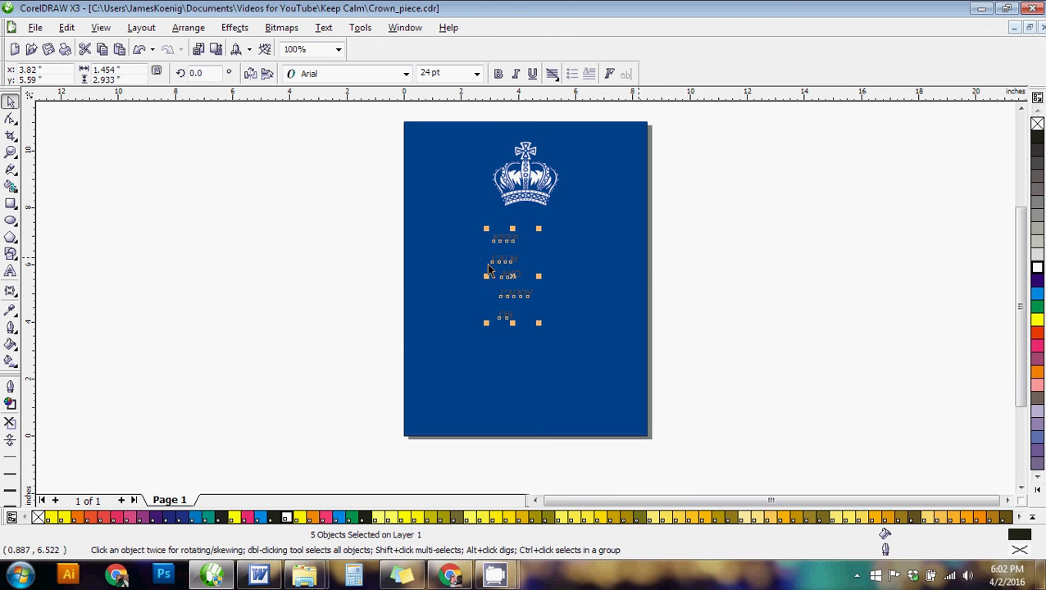
click(286, 518)
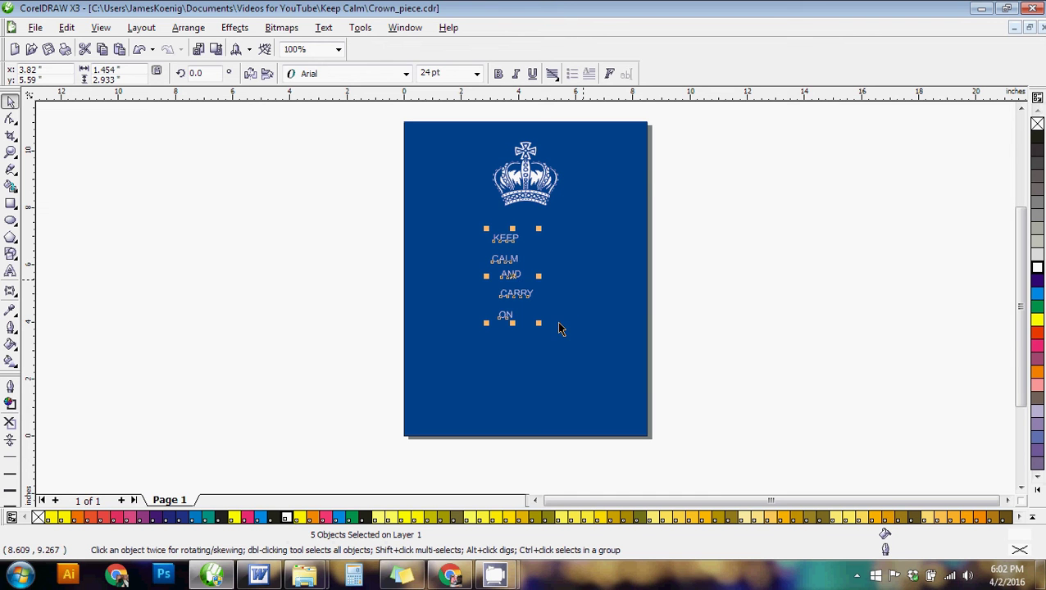
Enlarge the text to about 40 pt, centre-align it, and centre it on the page
drag(567, 370, 575, 378)
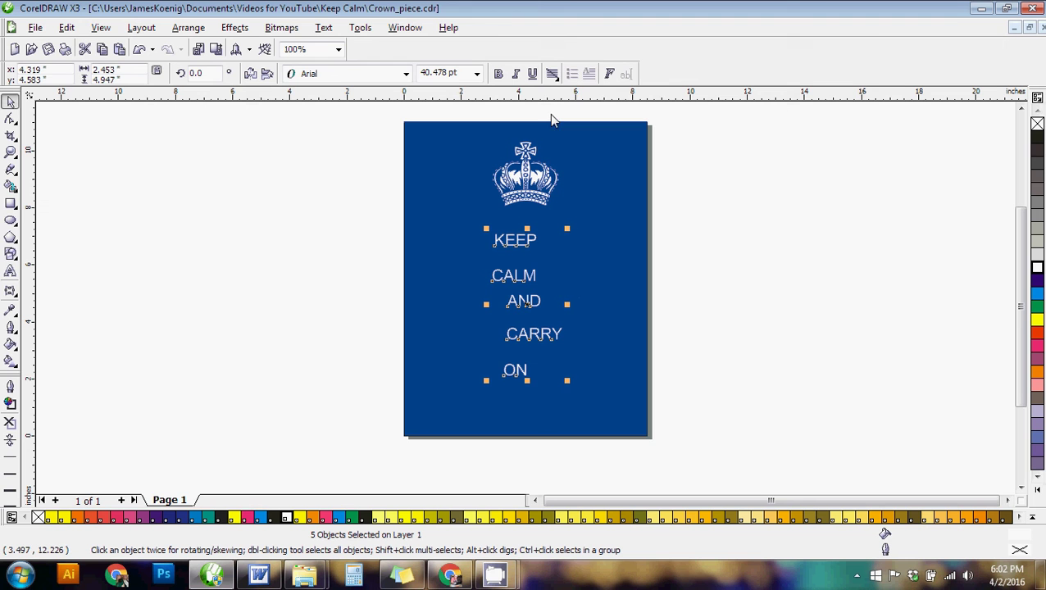
click(554, 75)
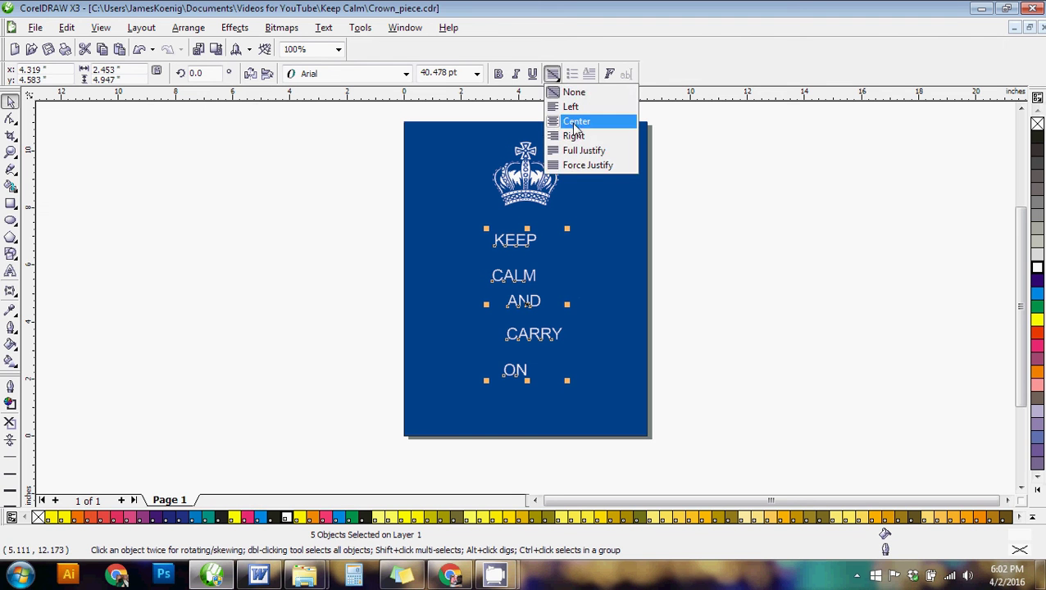
click(575, 123)
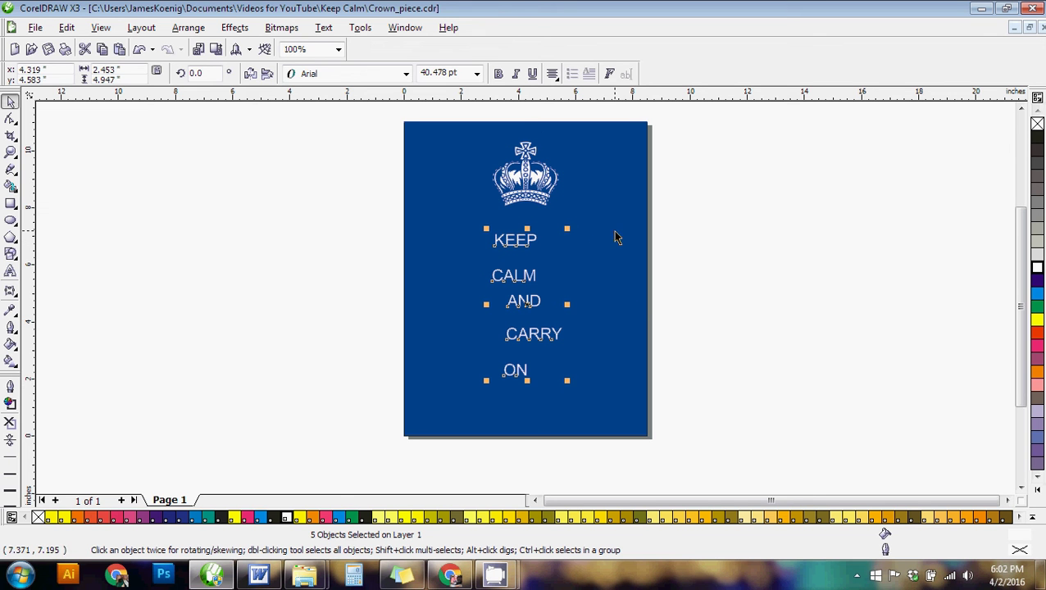
shift+click(594, 141)
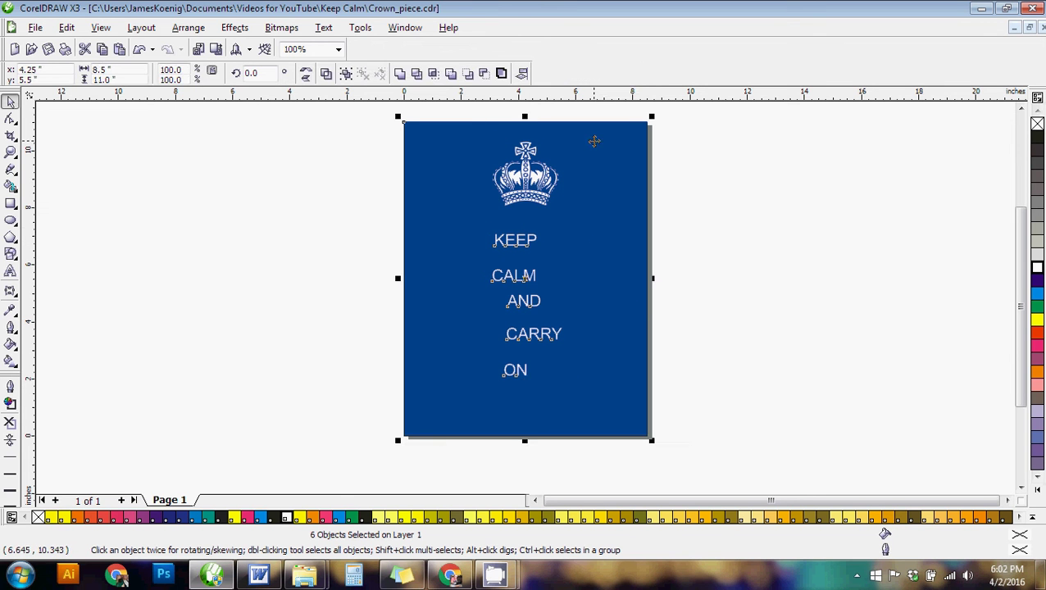
key(c)
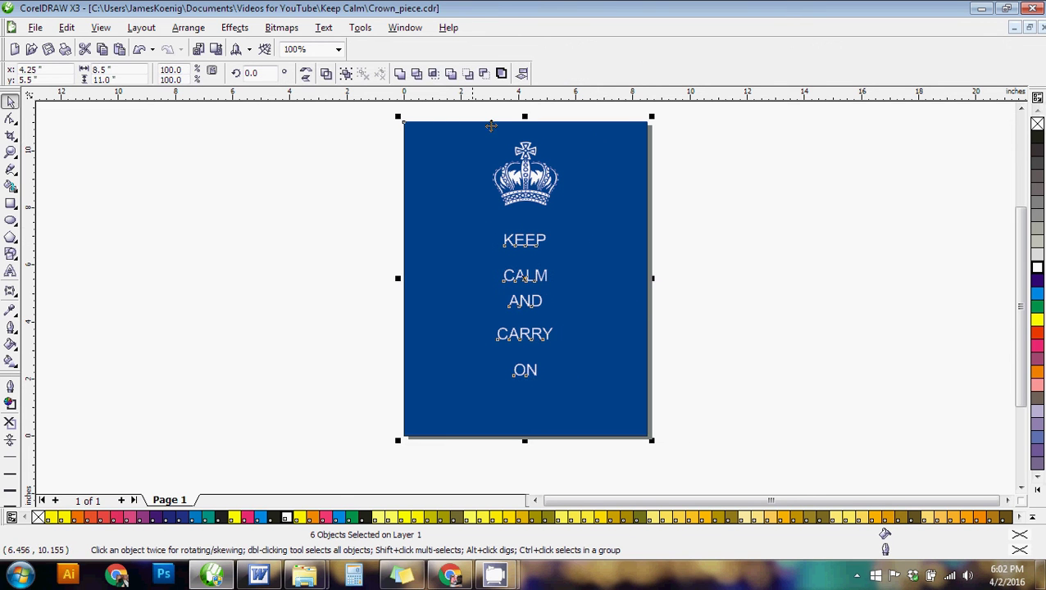
click(710, 303)
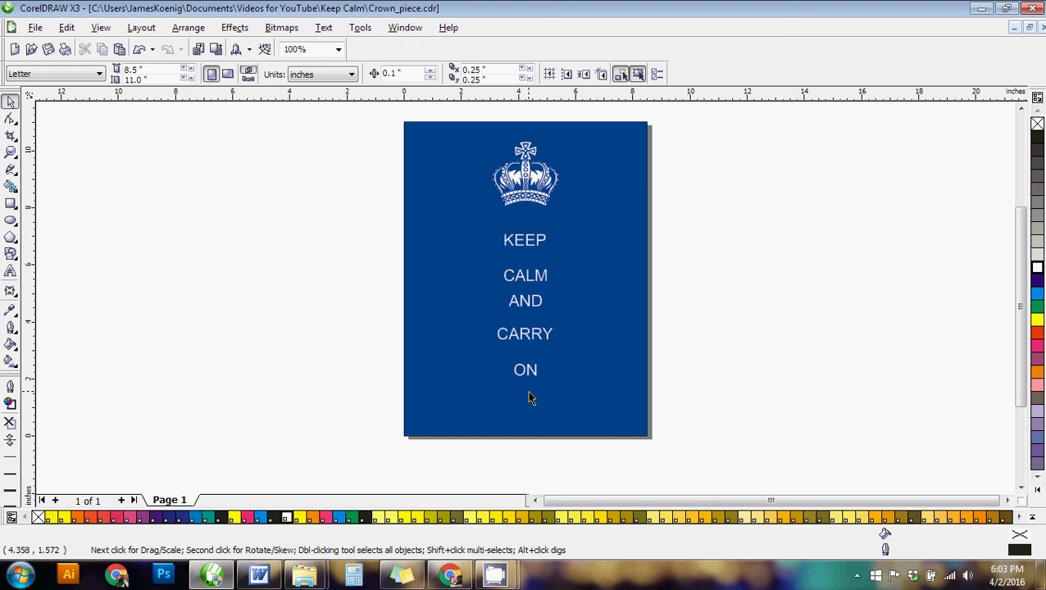
Change the font of KEEP, CALM, AND, CARRY and ON from Arial to Mouse Deco
drag(305, 173, 585, 400)
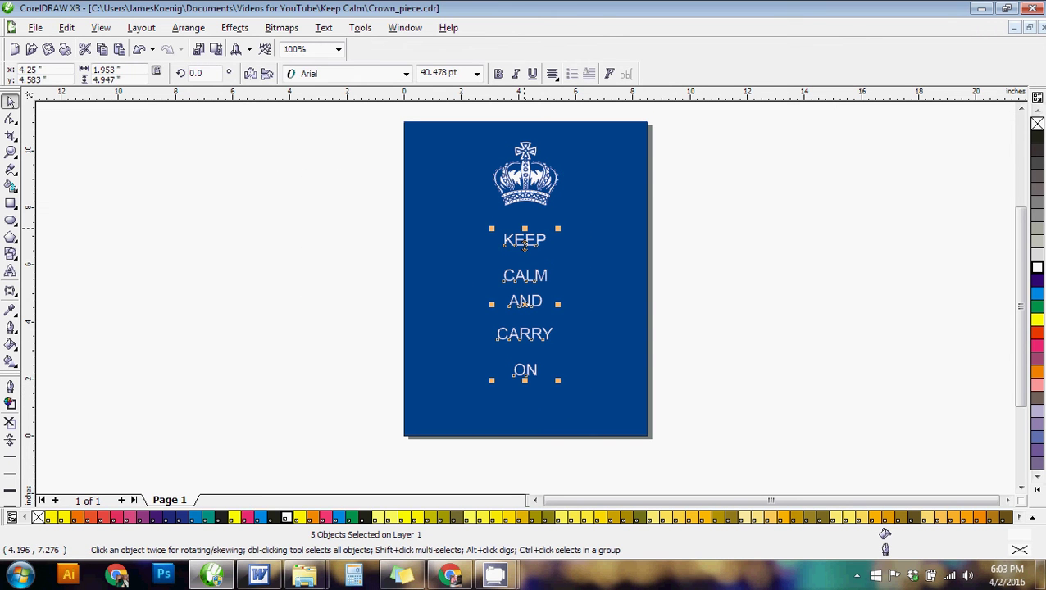
click(406, 74)
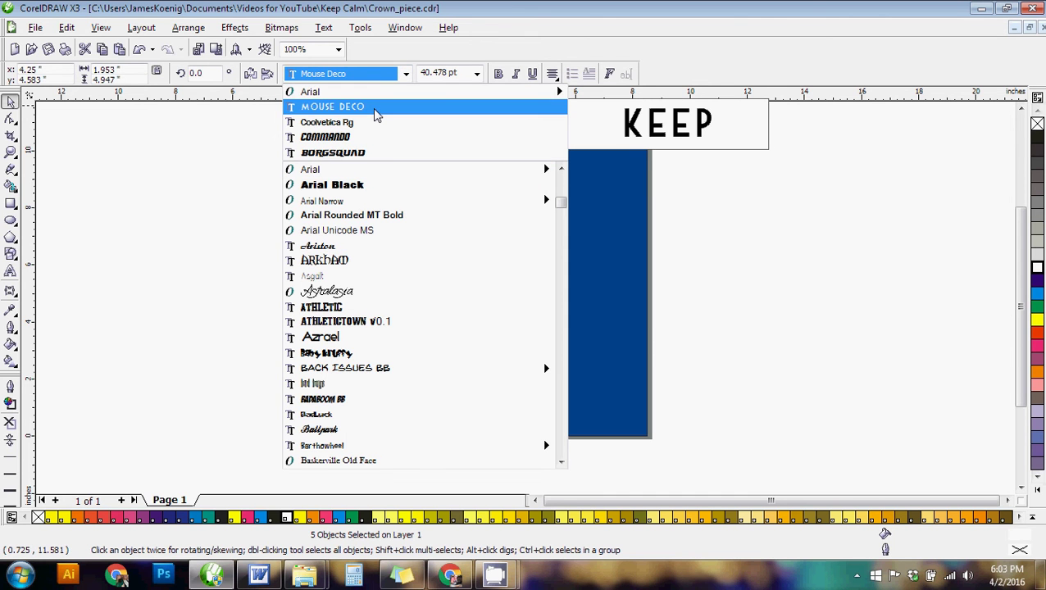
click(374, 107)
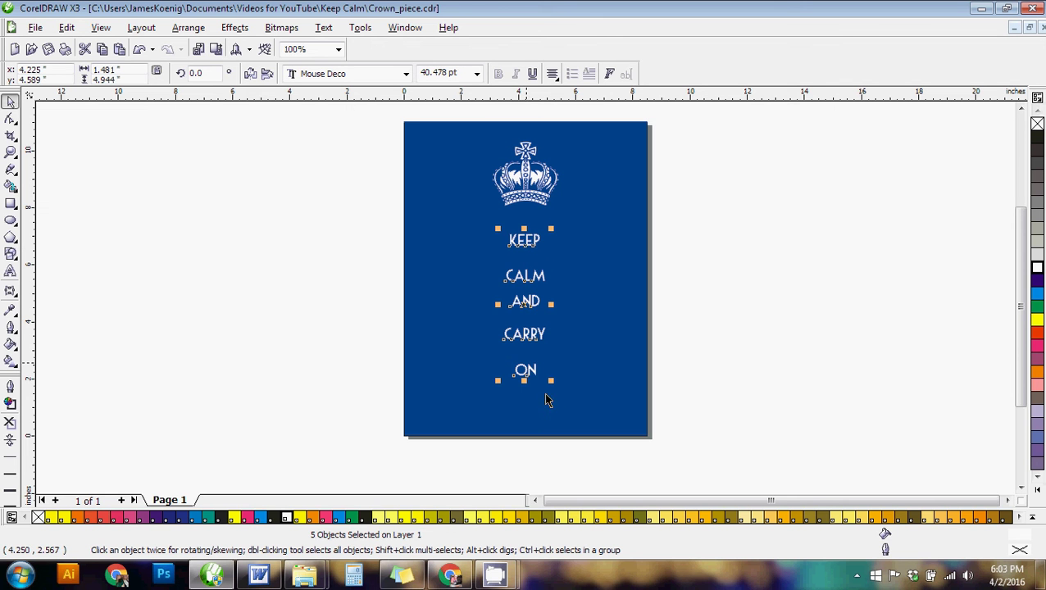
Scale all five words up, then enlarge KEEP and recentre it above CALM
drag(555, 384, 578, 420)
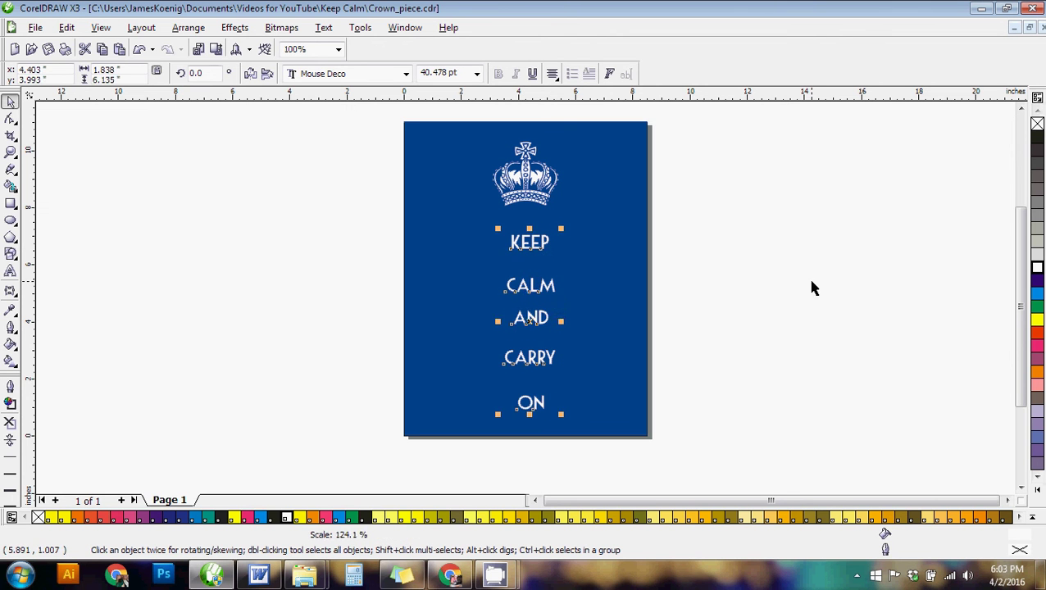
click(520, 246)
drag(504, 255, 474, 277)
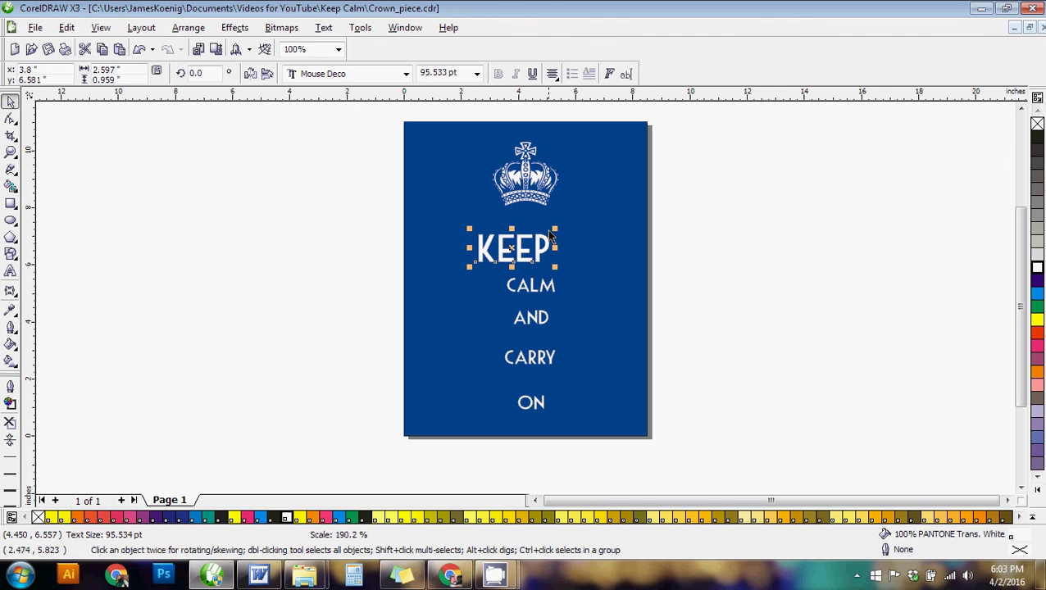
drag(535, 236, 546, 224)
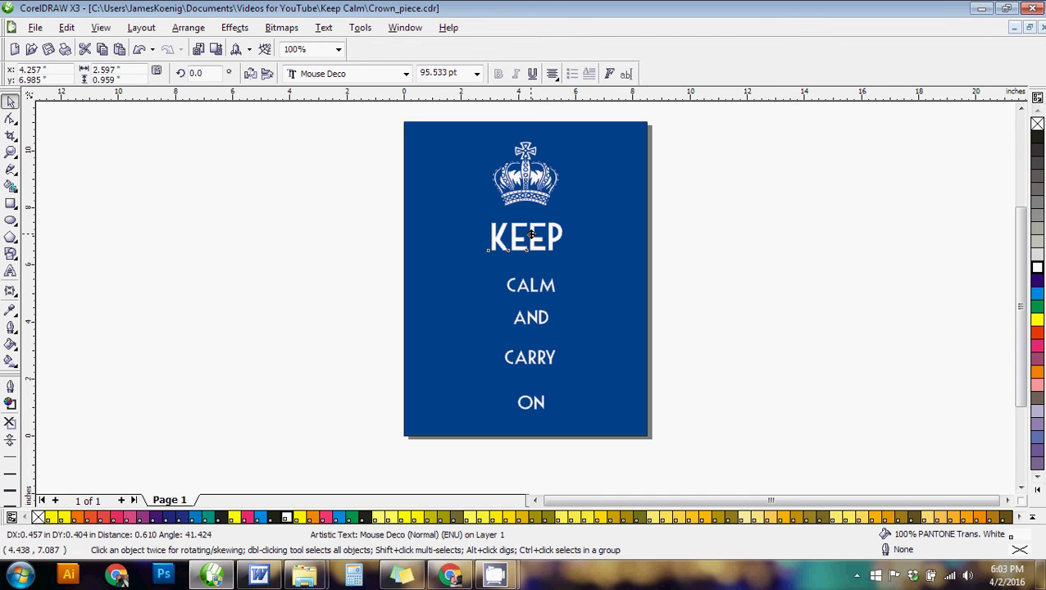
drag(483, 256, 489, 252)
Fine-tune KEEP to 109.346 pt and nudge it to the centre under the crown
click(528, 289)
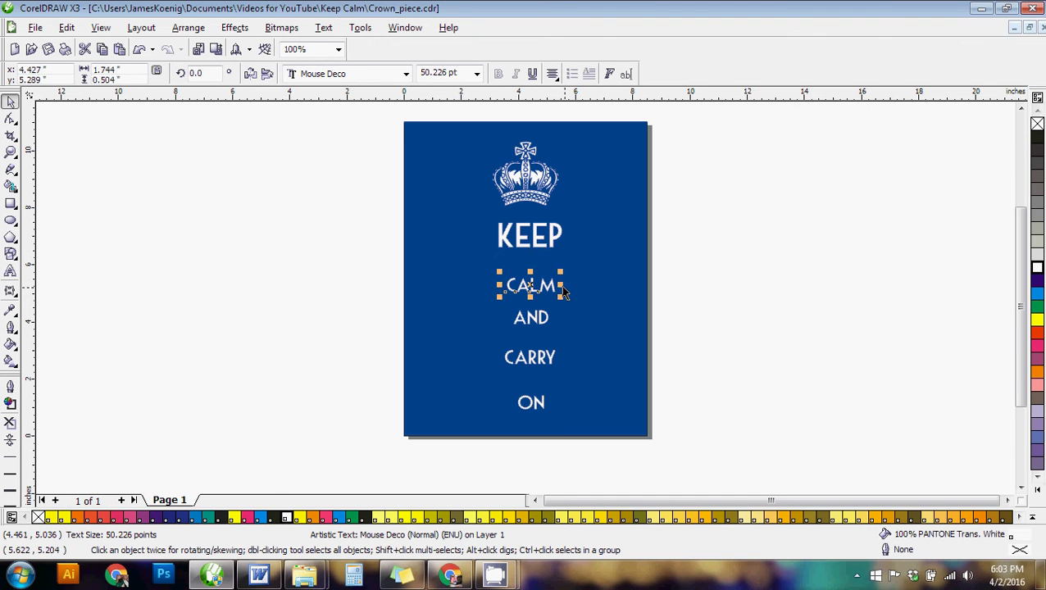
click(551, 245)
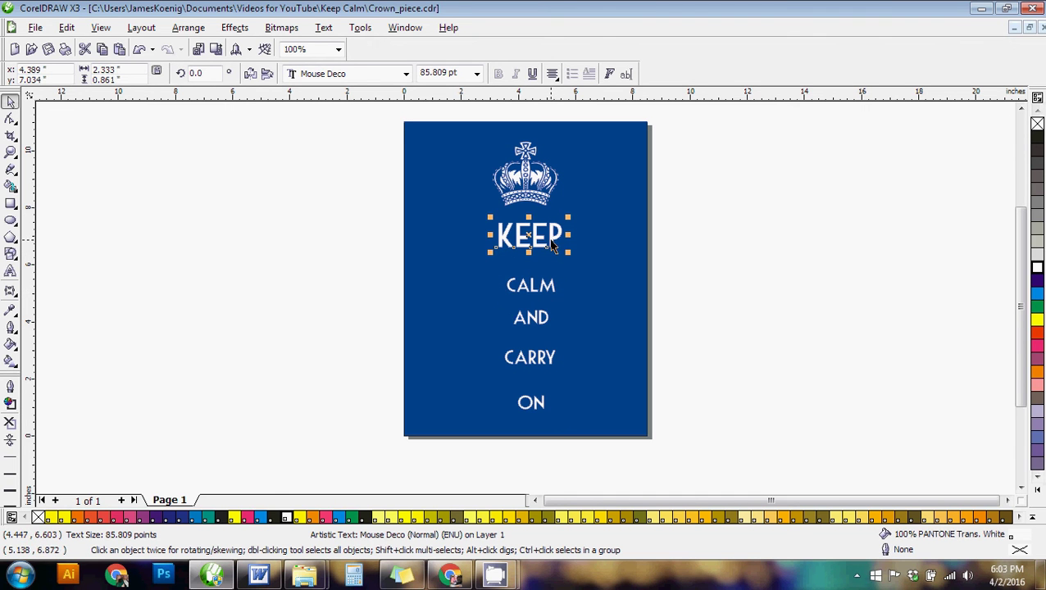
drag(490, 218, 485, 217)
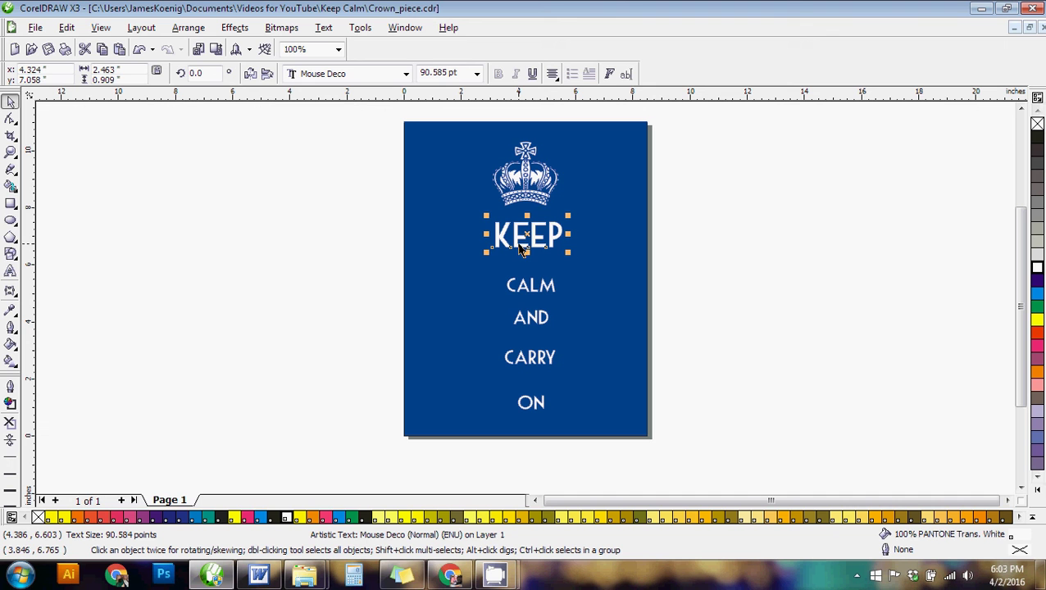
mouse_move(486, 251)
mouse_down()
mouse_move(487, 263)
mouse_move(473, 261)
mouse_up()
drag(529, 237, 537, 237)
click(791, 267)
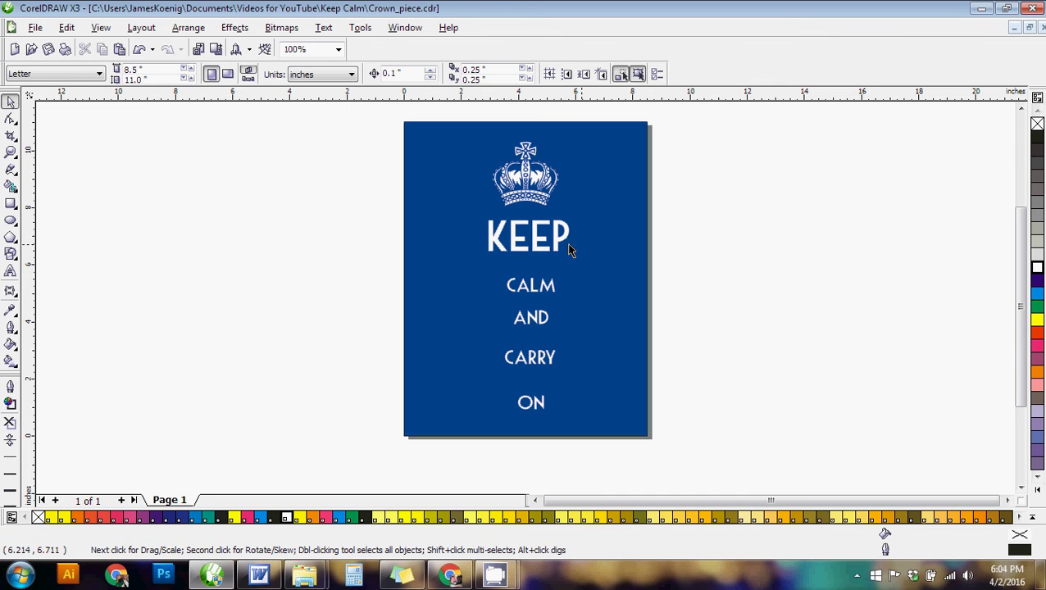
click(540, 243)
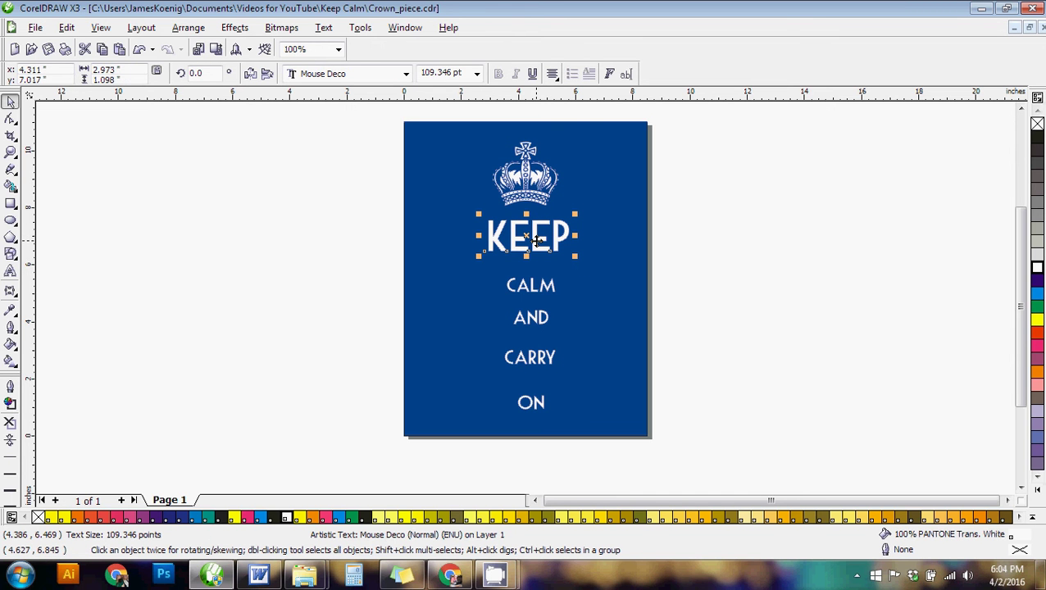
Copy all properties from KEEP onto CALM by right-dragging
drag(536, 242, 550, 296)
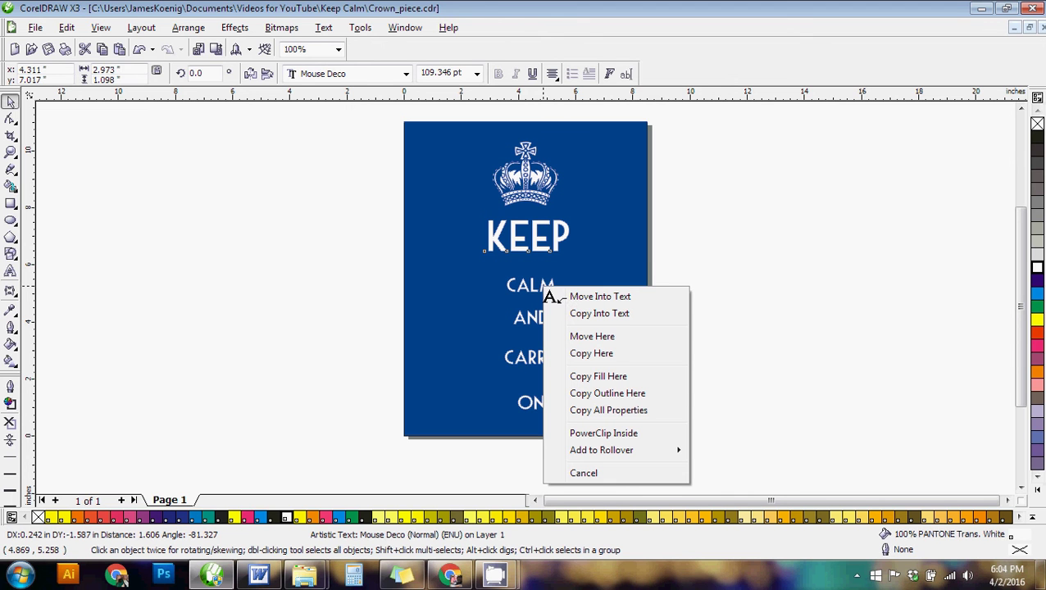
mouse_move(607, 456)
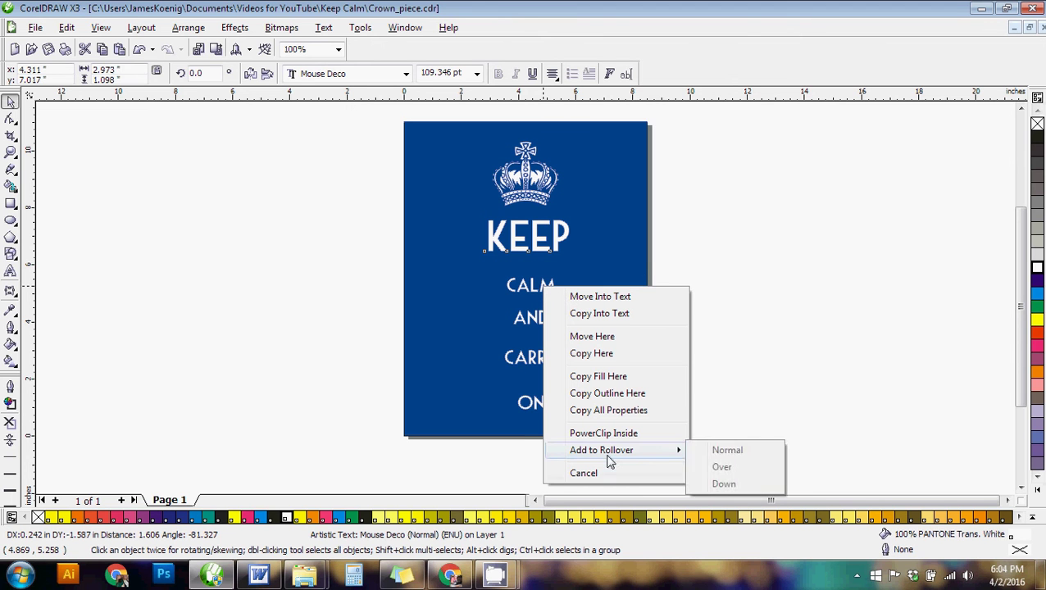
click(603, 411)
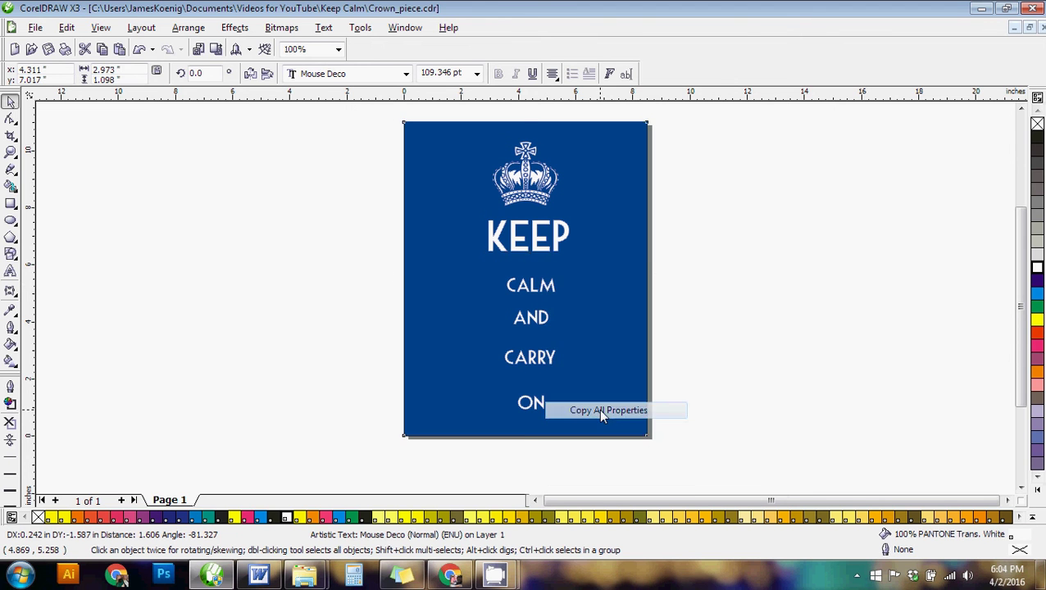
click(740, 283)
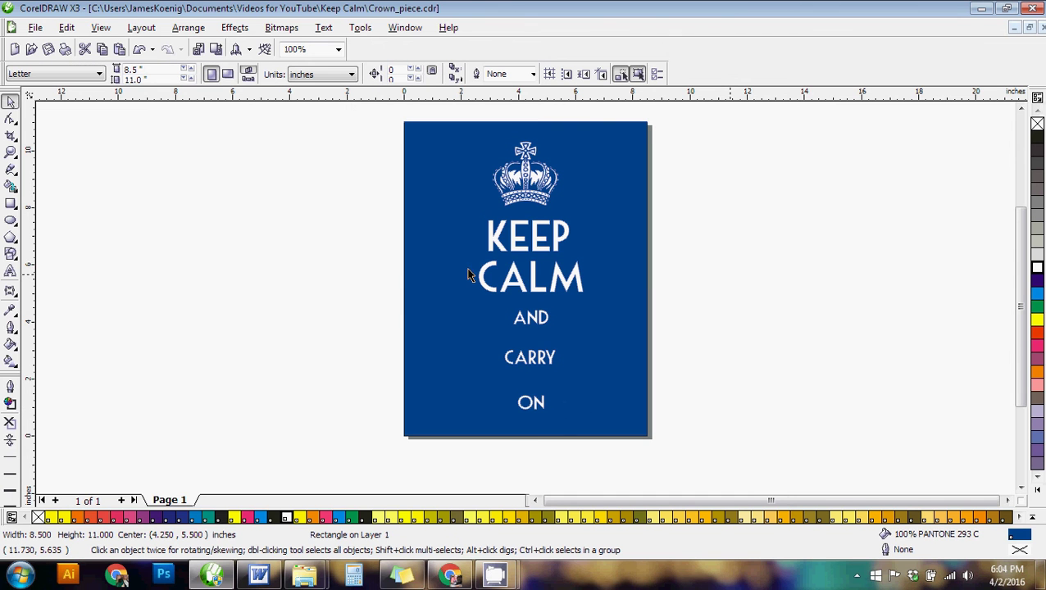
Copy KEEP's properties onto CARRY and CALM's properties onto ON
click(537, 246)
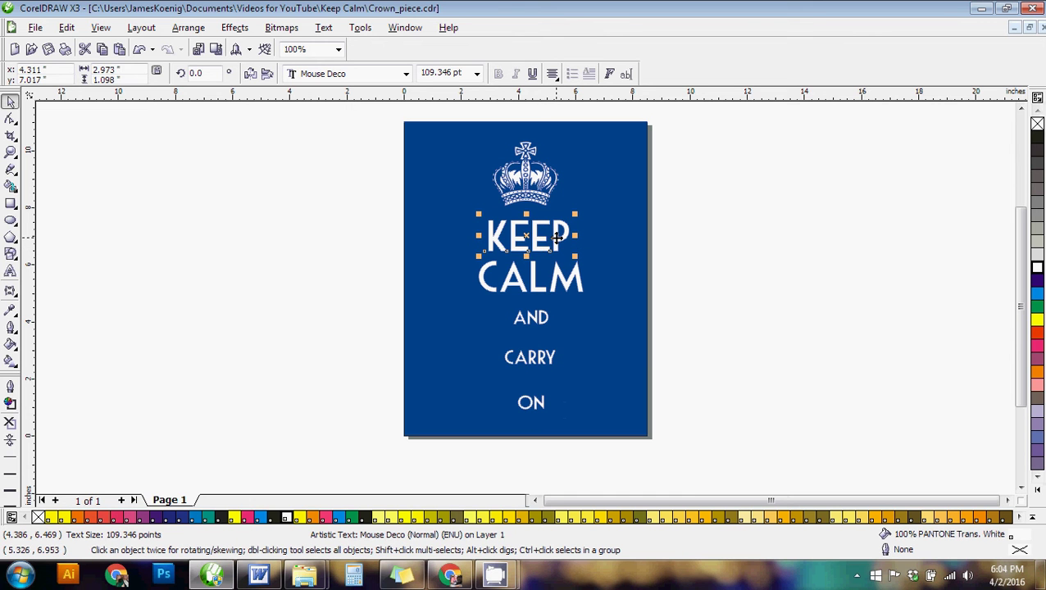
drag(557, 238, 543, 359)
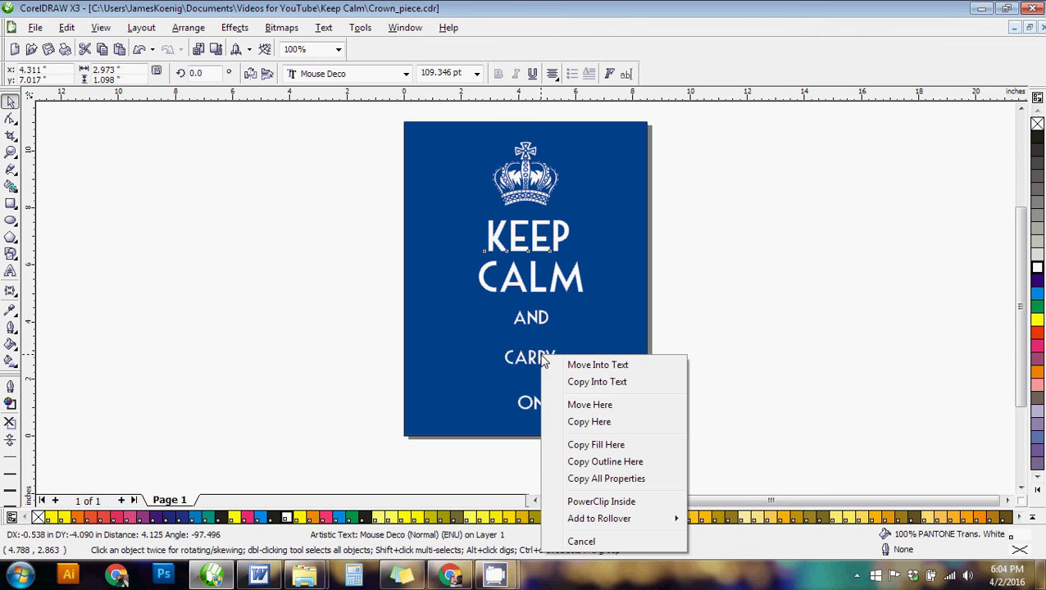
click(596, 480)
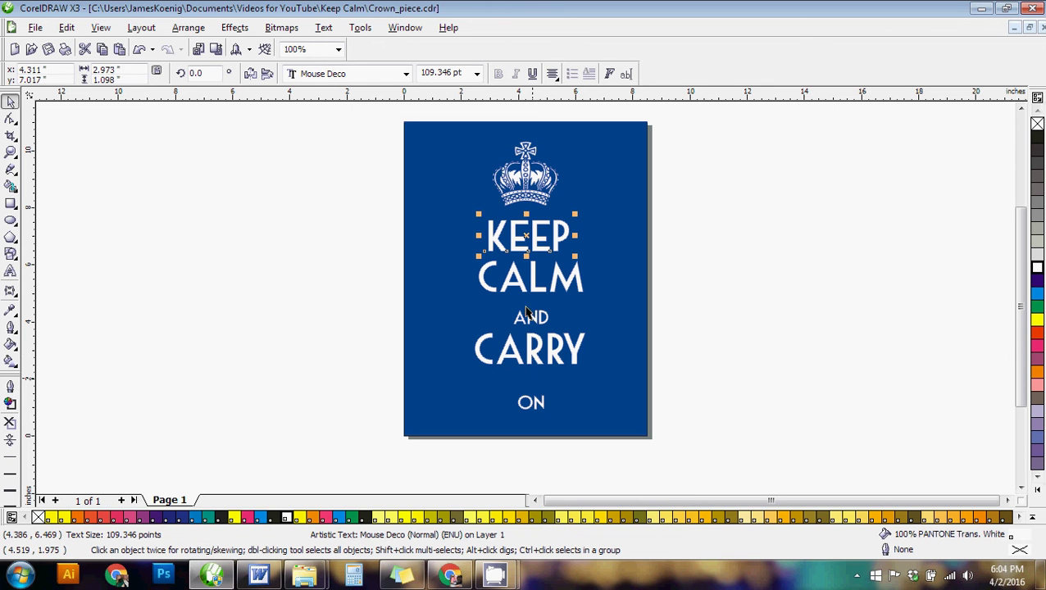
drag(563, 281, 532, 401)
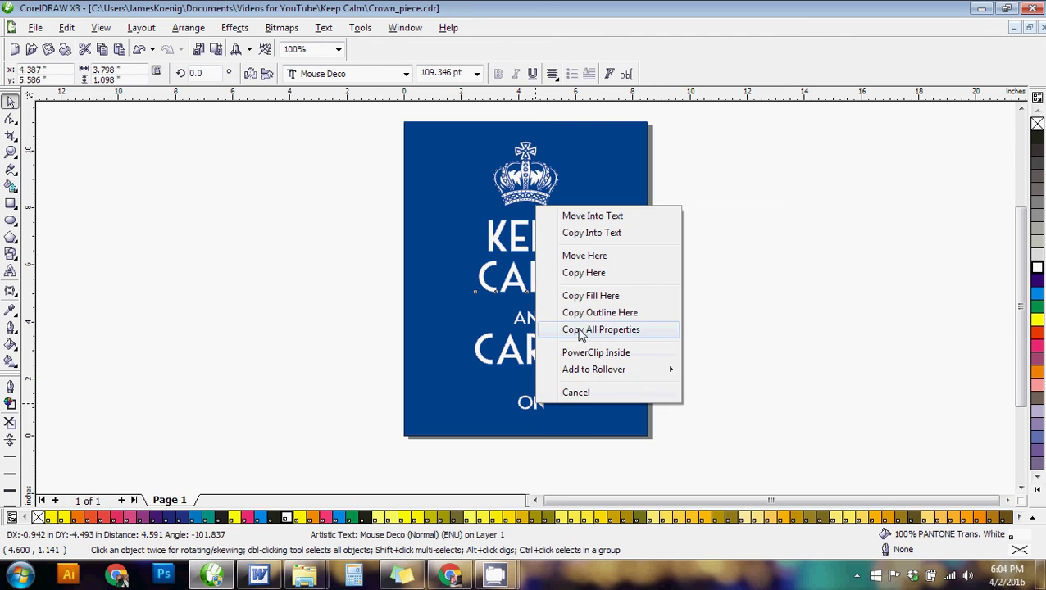
click(602, 329)
Compare against the finished KeepCalm_FNL poster, then maximize Crown_piece.cdr again
click(940, 188)
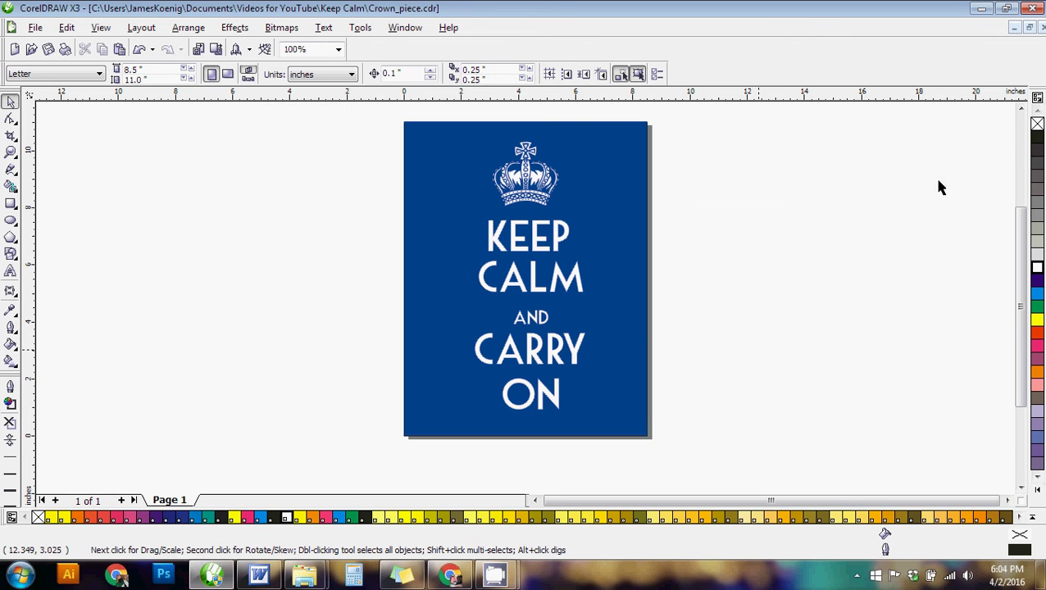
click(1028, 28)
click(807, 140)
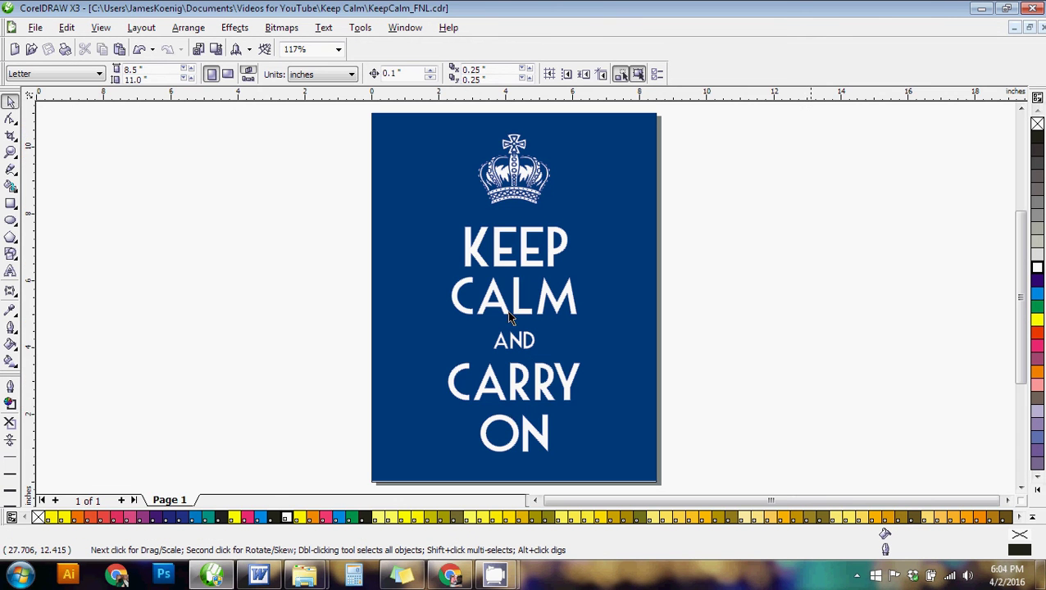
click(1029, 29)
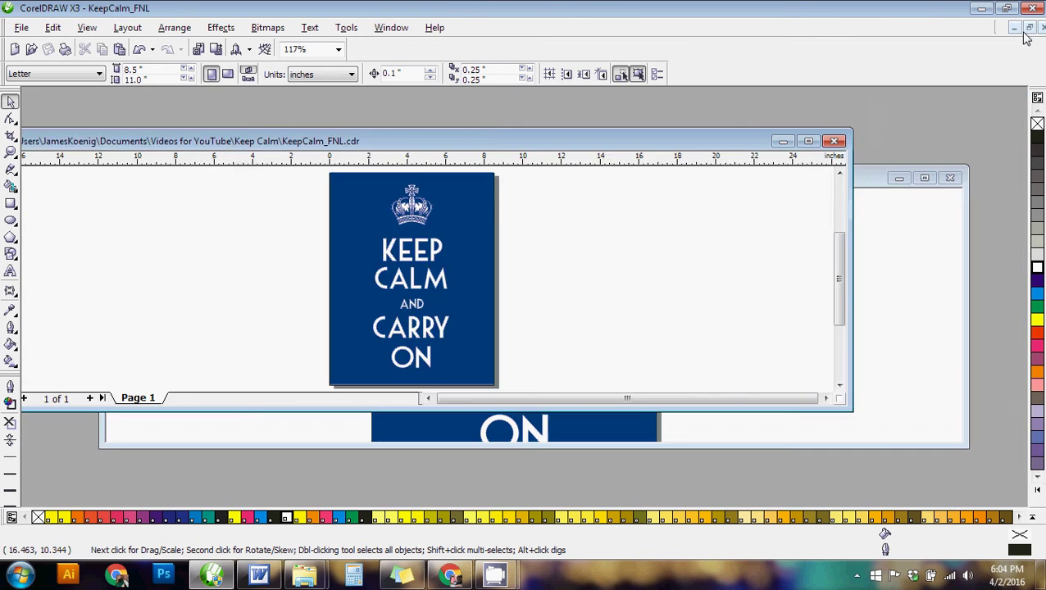
click(894, 174)
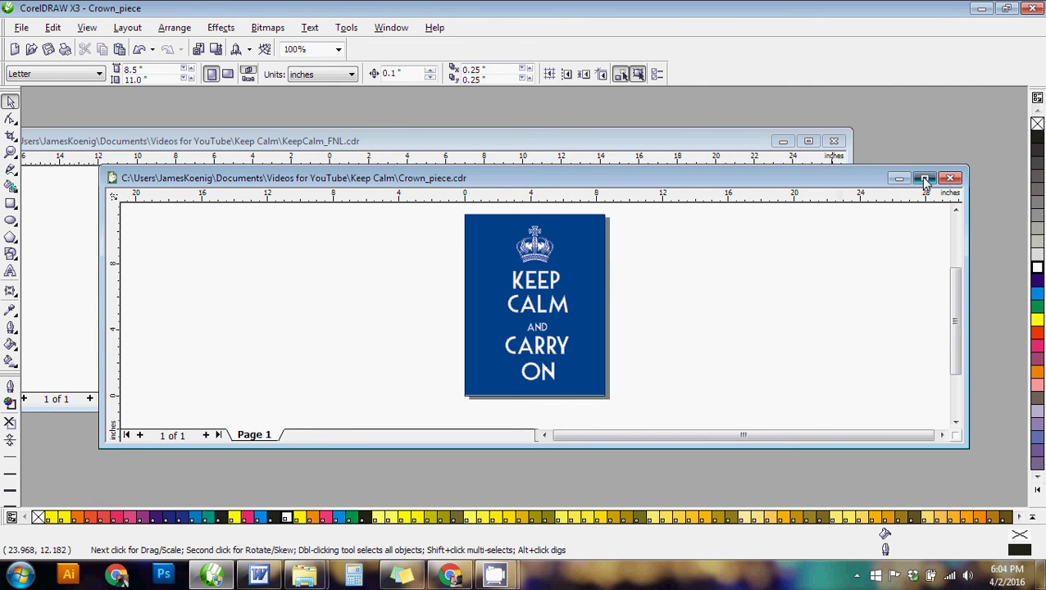
click(923, 178)
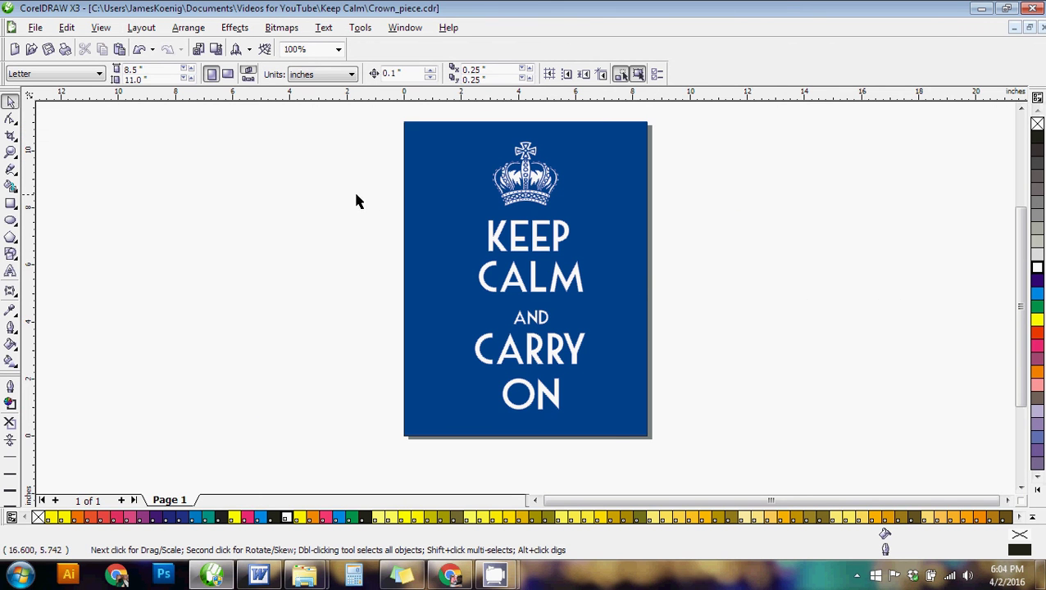
Align the five text lines' centres horizontally with the blue page background
drag(355, 196, 618, 447)
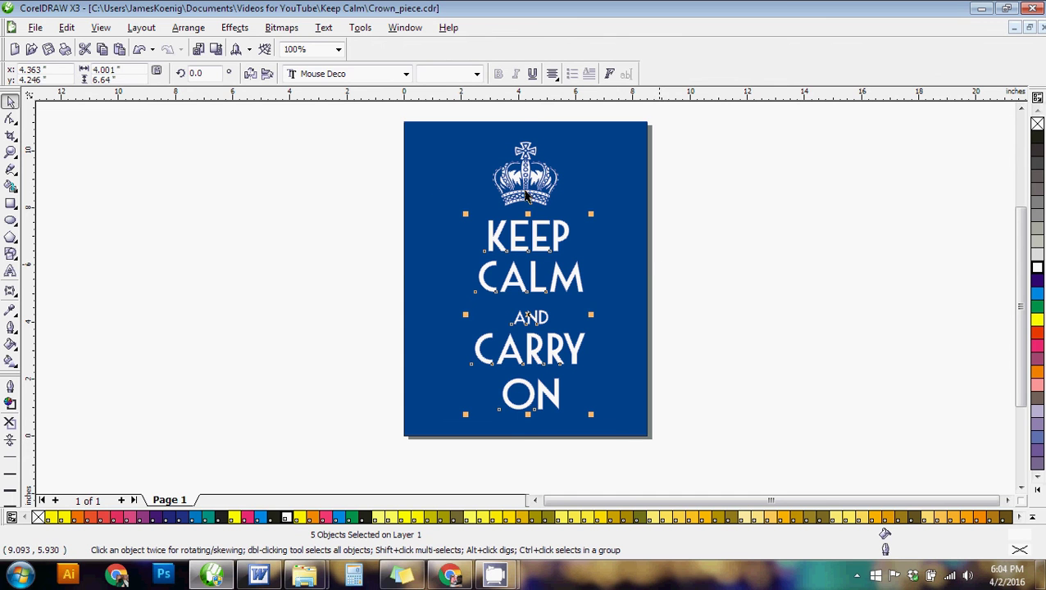
shift+click(441, 152)
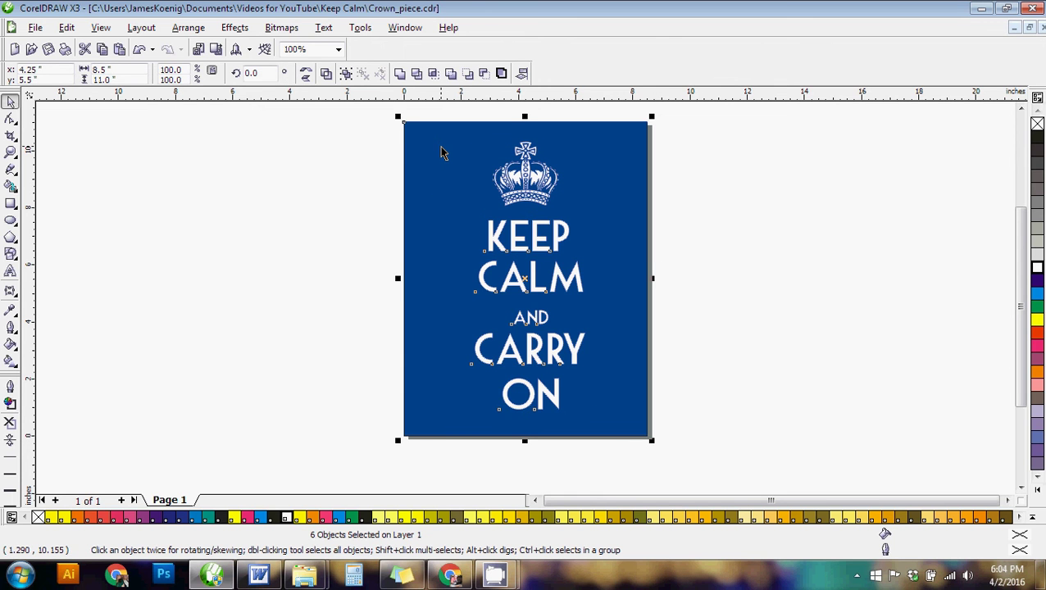
key(c)
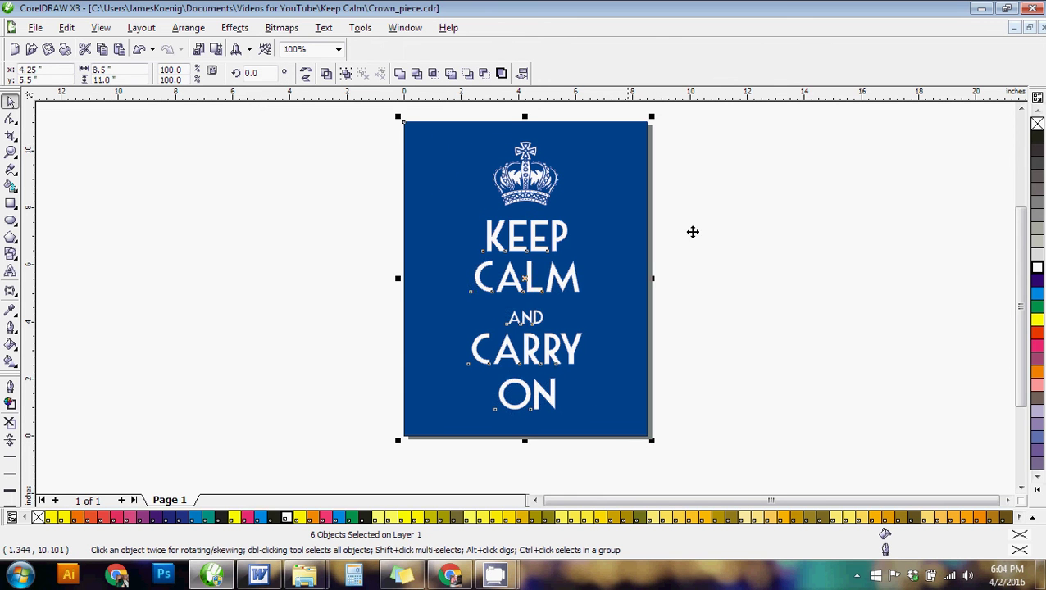
click(771, 319)
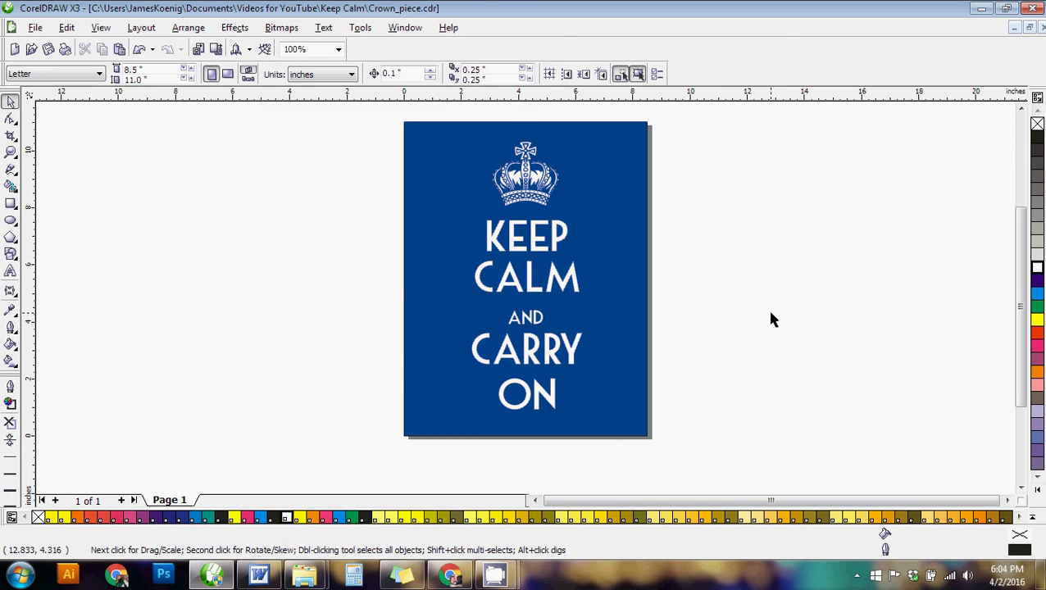
Shrink CALM slightly, nudge ON down, and shrink CARRY to about 101 pt
scroll(548, 285, up, 2)
click(538, 274)
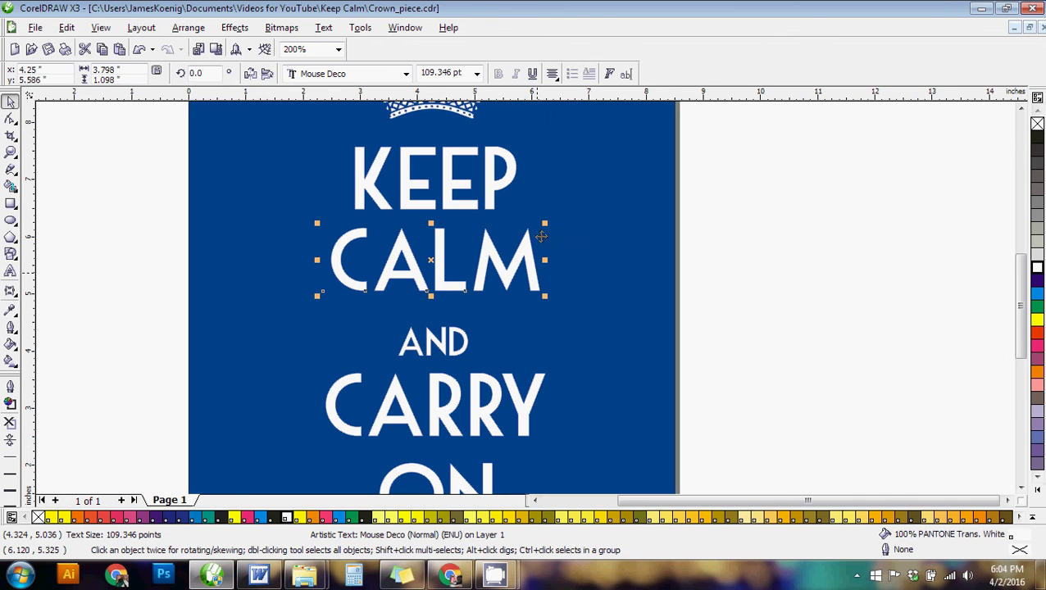
drag(544, 226, 529, 229)
click(461, 339)
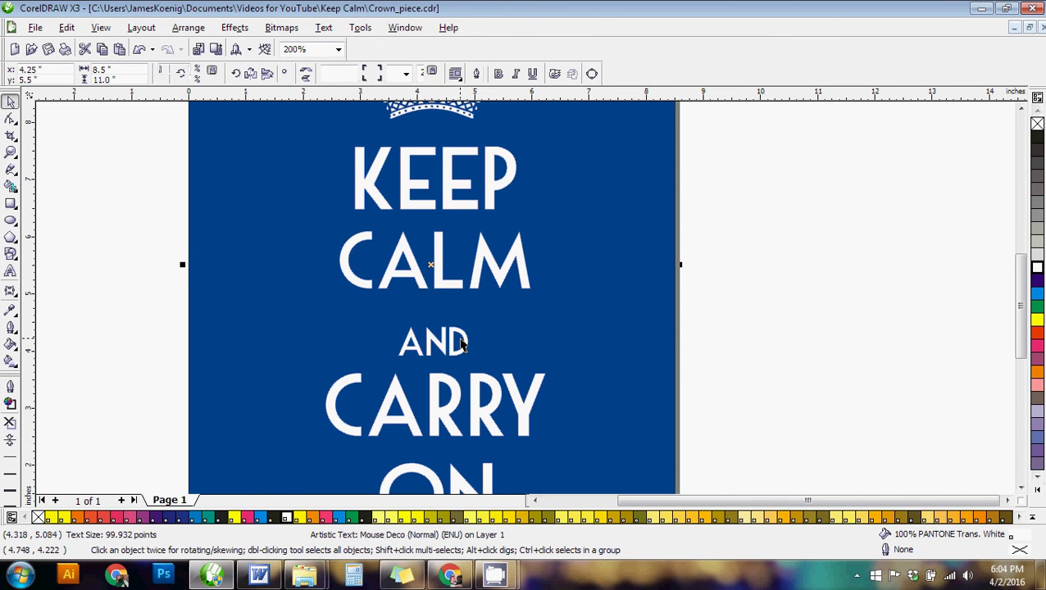
click(464, 339)
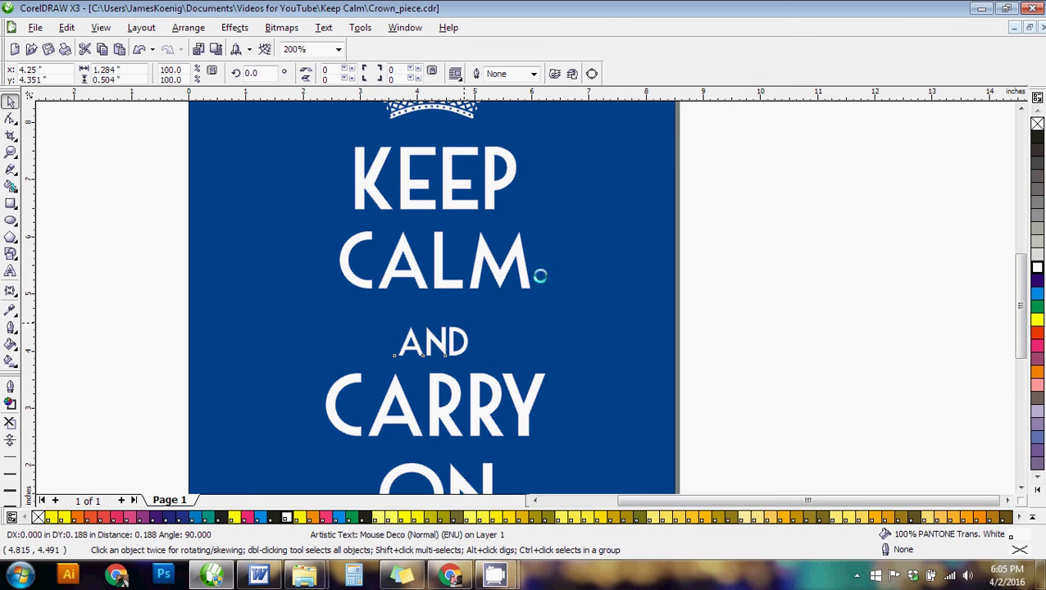
scroll(537, 274, down, 2)
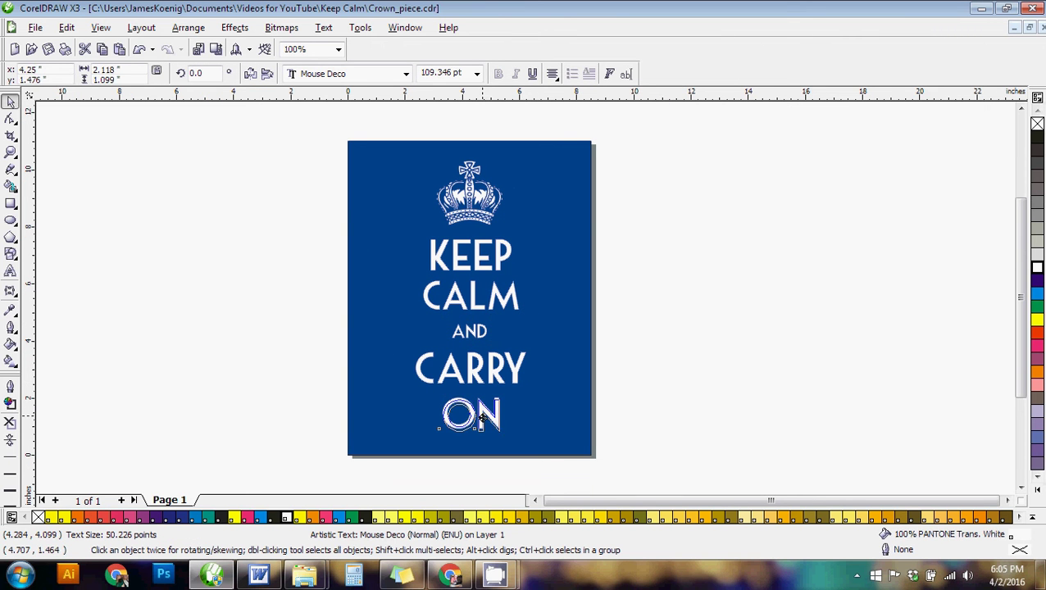
drag(443, 415, 445, 419)
click(504, 373)
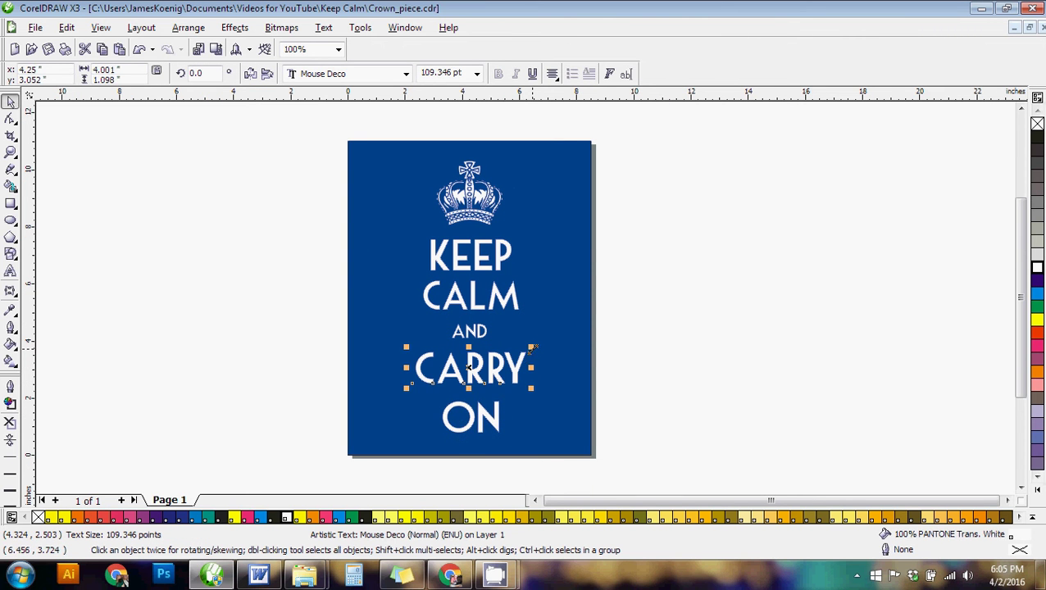
drag(531, 349, 527, 352)
Resize the word ON down to about 100 pt
click(486, 419)
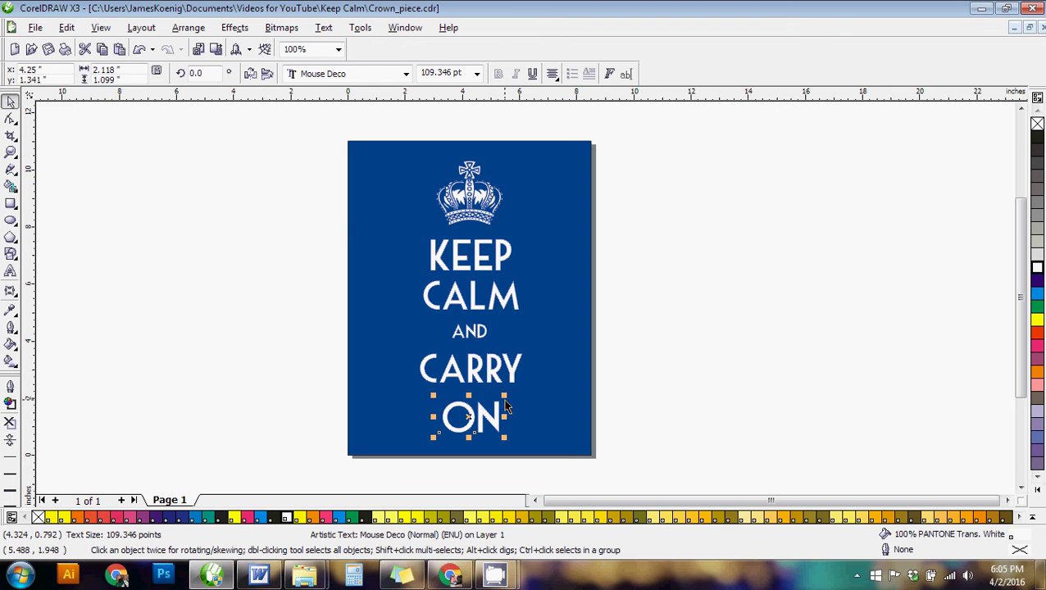
drag(500, 396, 490, 404)
key(Escape)
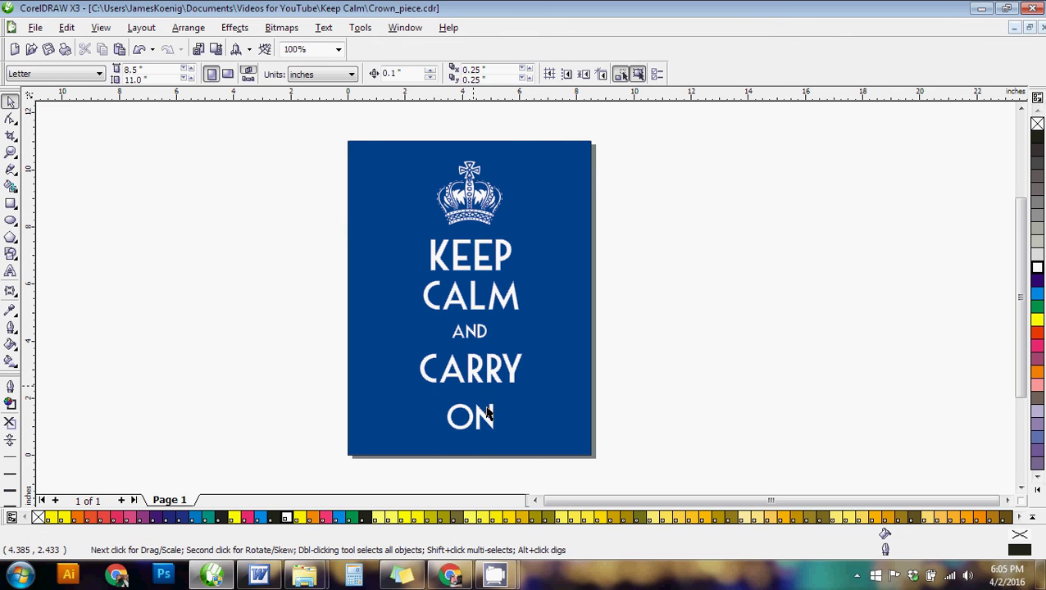
click(493, 420)
scroll(474, 418, up, 1)
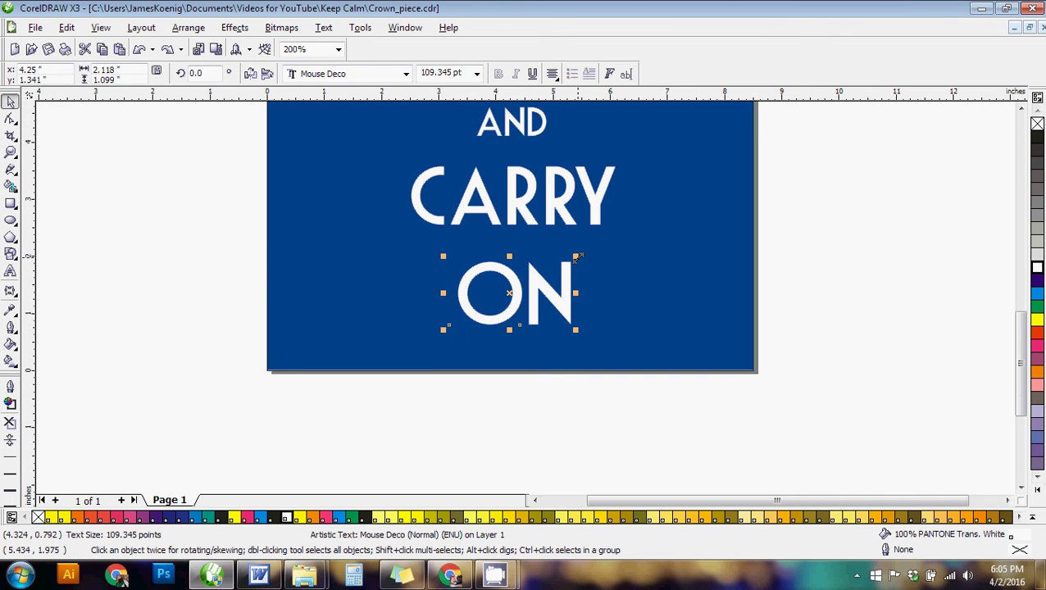
drag(572, 256, 571, 268)
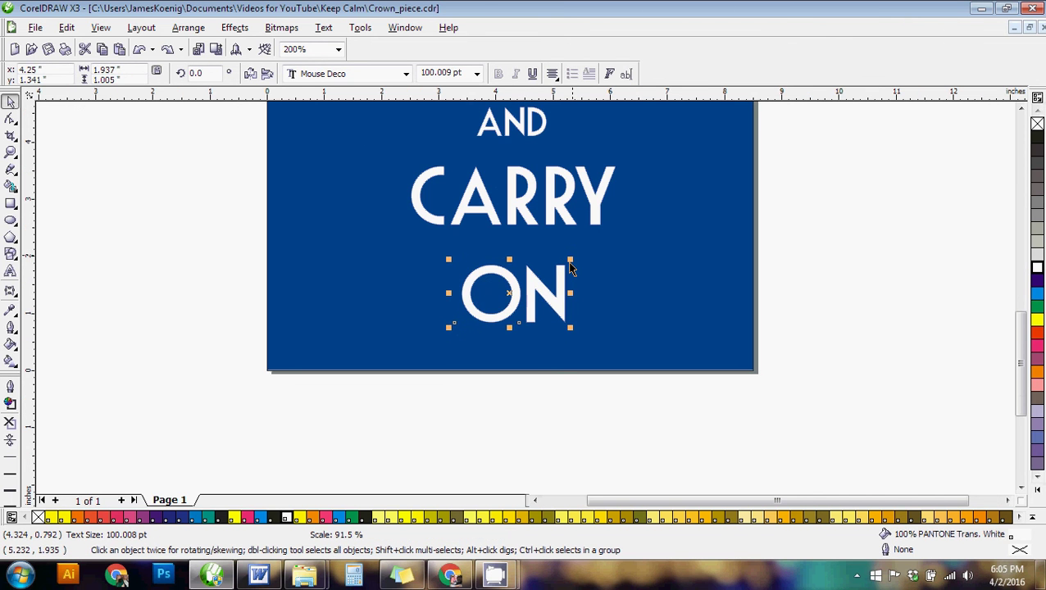
Try moving the AND line, then cancel so AND stays in place
click(531, 221)
scroll(605, 238, down, 1)
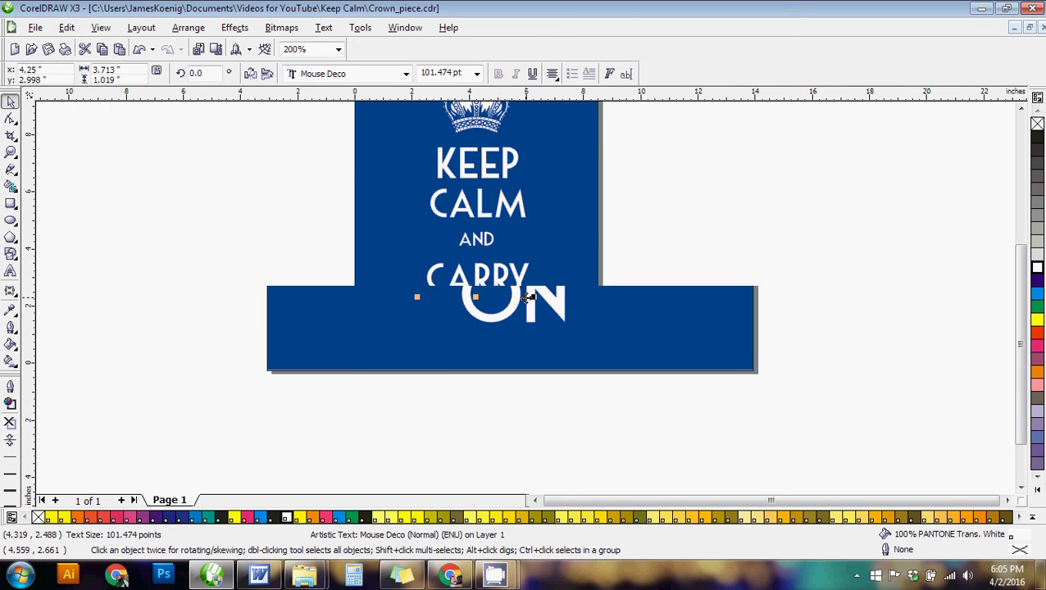
click(480, 239)
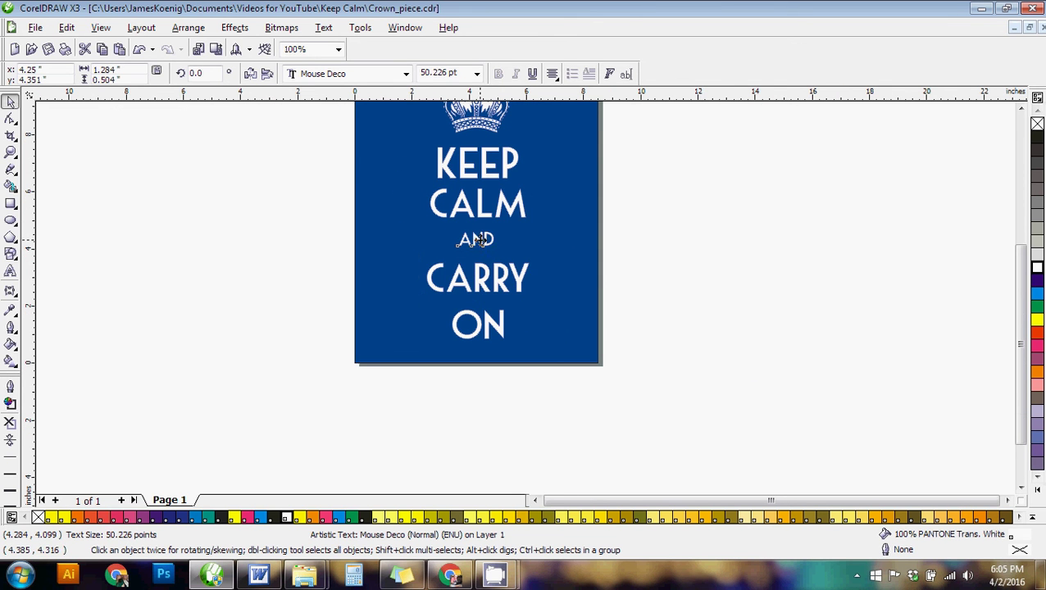
drag(483, 234, 725, 276)
key(Escape)
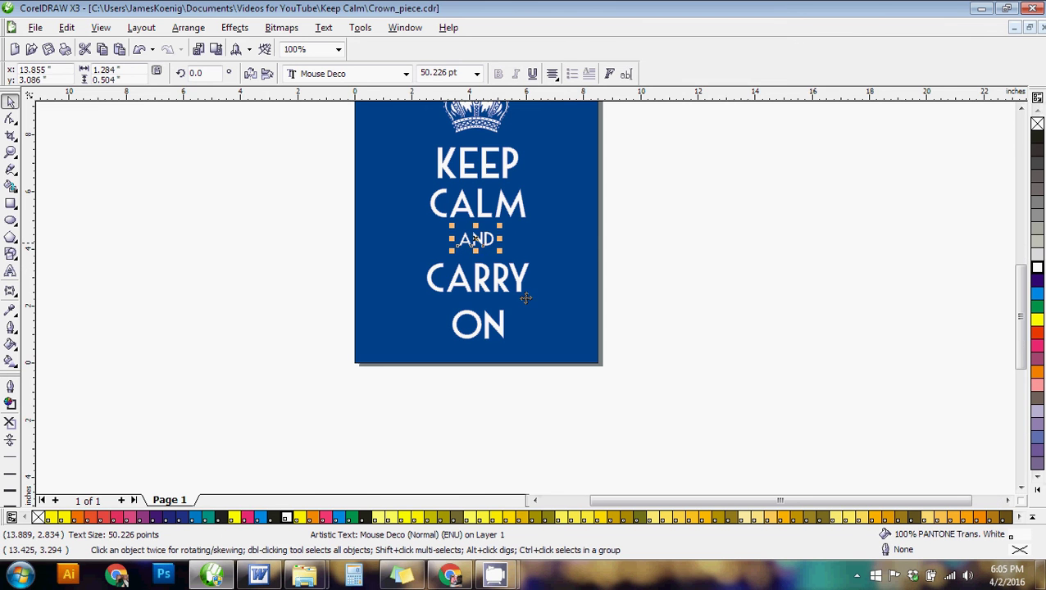
scroll(516, 295, up, 1)
click(510, 297)
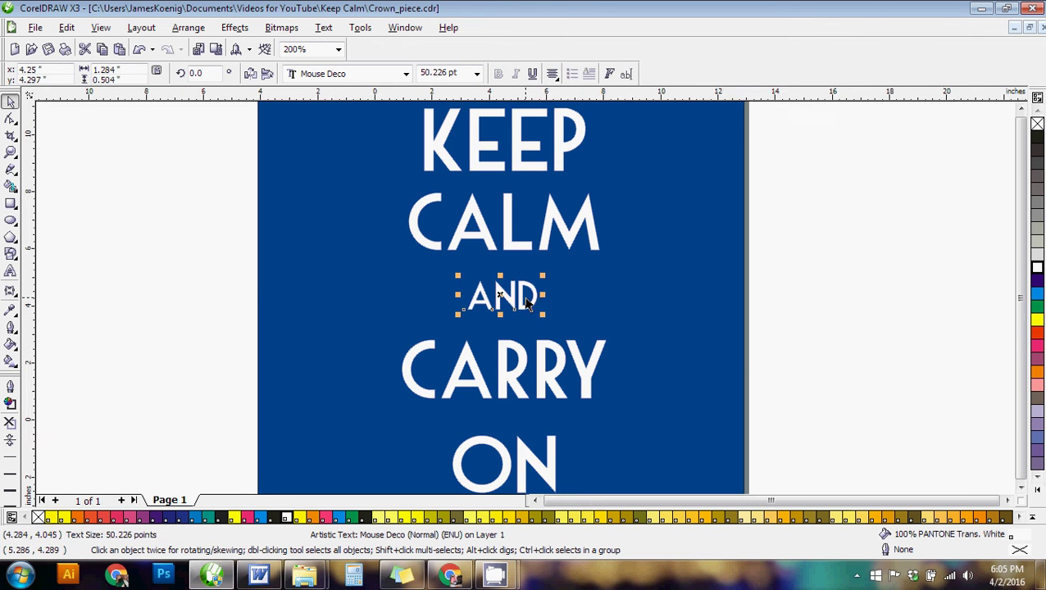
scroll(549, 304, down, 2)
shift+click(548, 300)
click(659, 316)
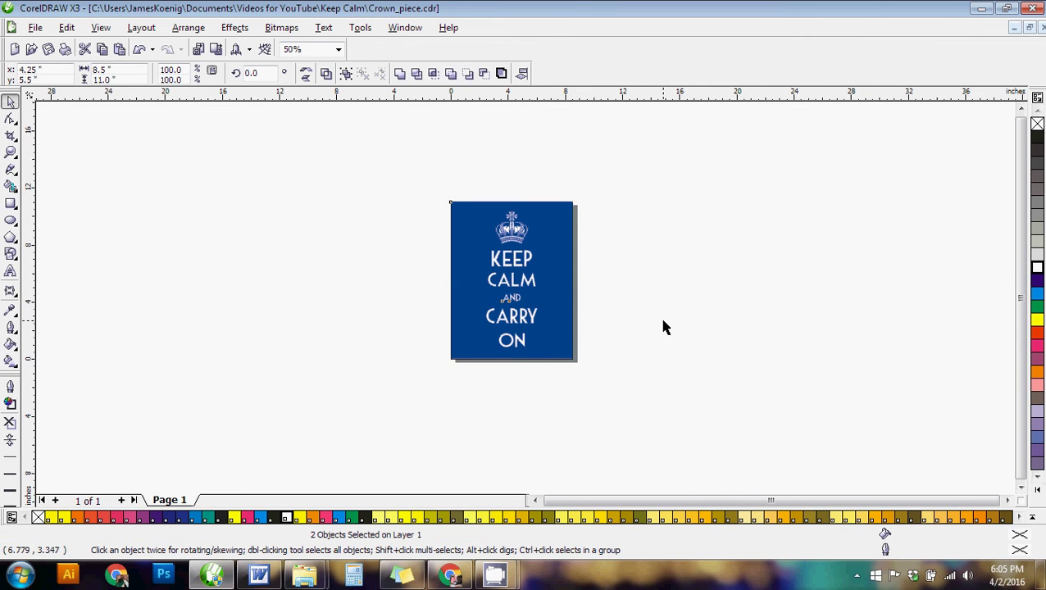
Scale the crown down to 86.4%, about 2.045 x 1.979 inches
scroll(527, 304, up, 1)
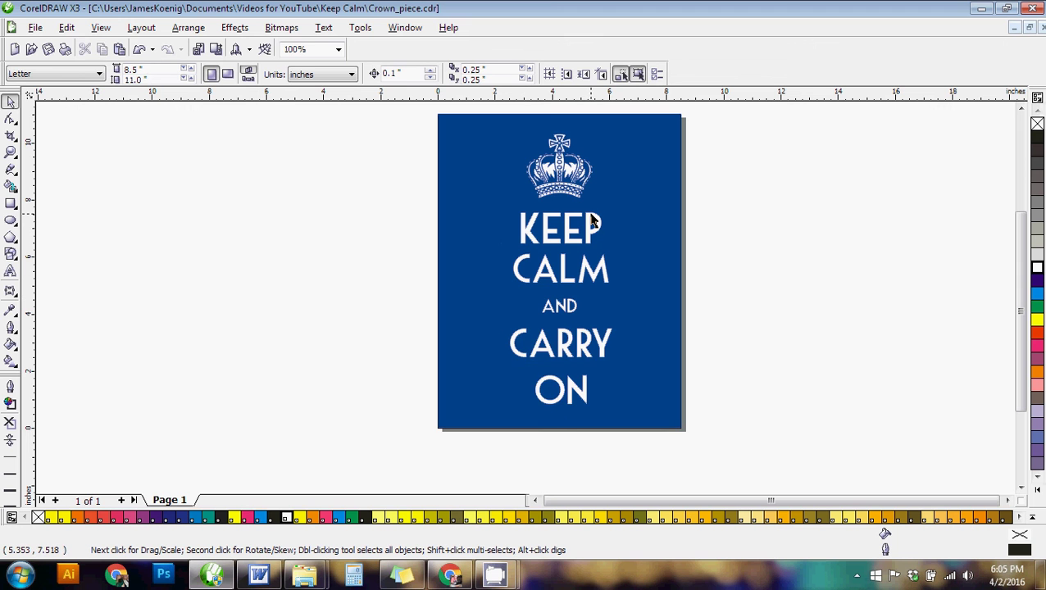
click(593, 135)
drag(591, 131, 587, 135)
click(767, 283)
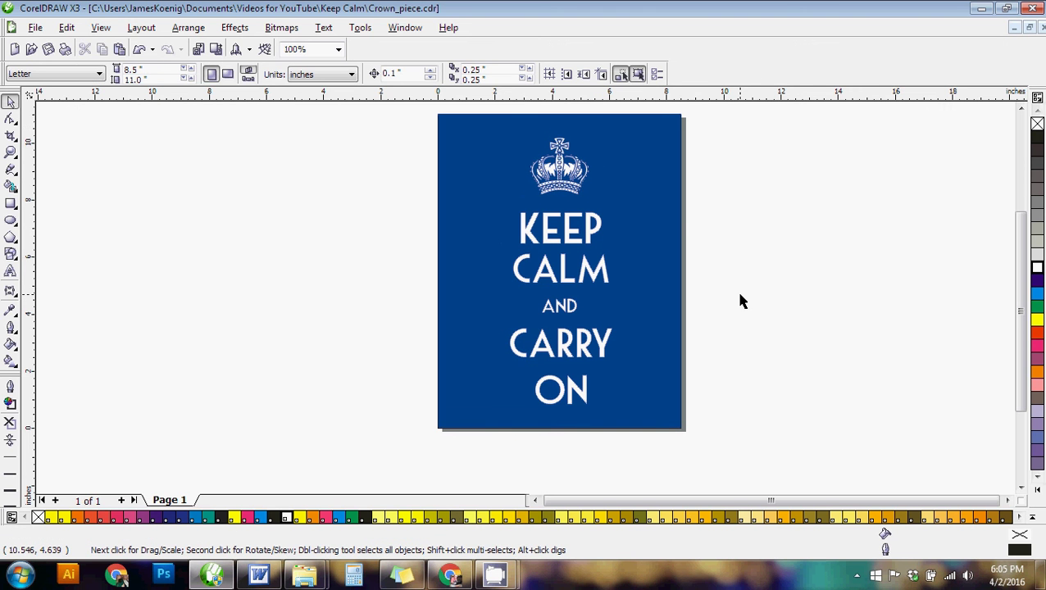
Replace the word CARRY with DESIGN so the poster reads KEEP CALM AND DESIGN ON
click(577, 350)
double_click(578, 345)
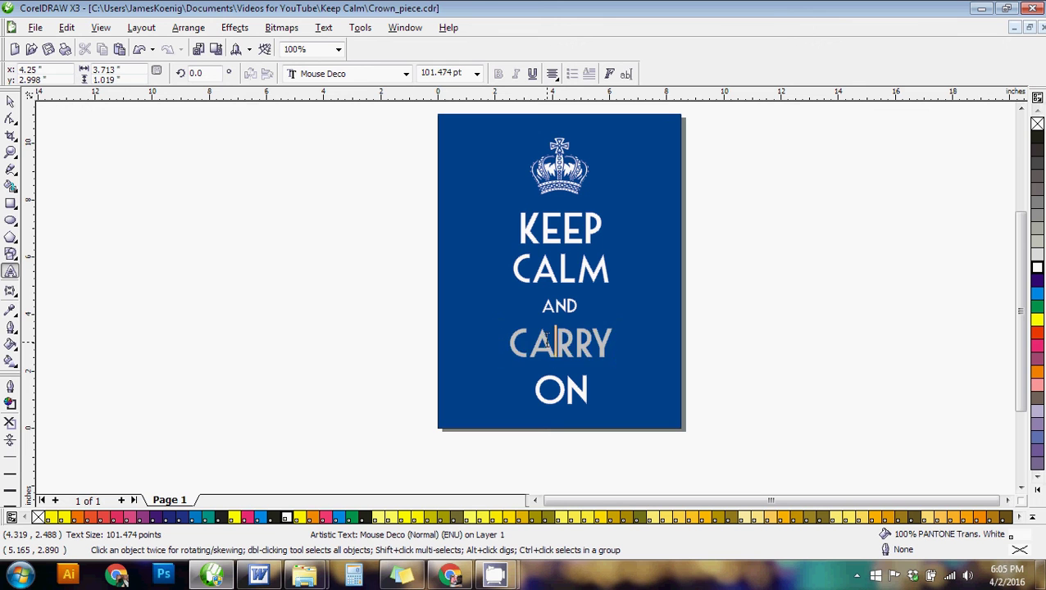
double_click(547, 343)
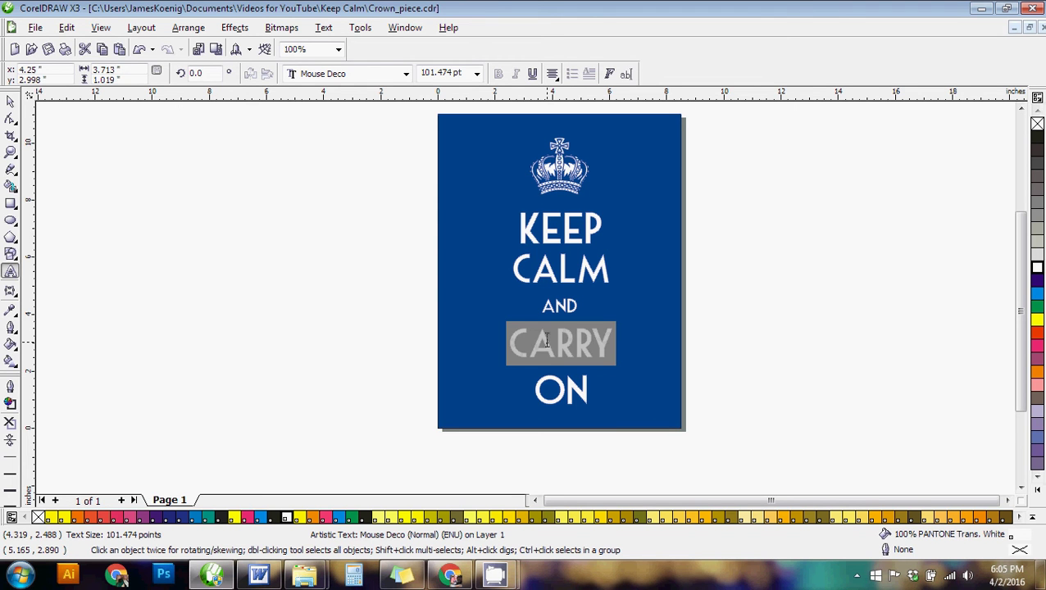
text(DESIGN)
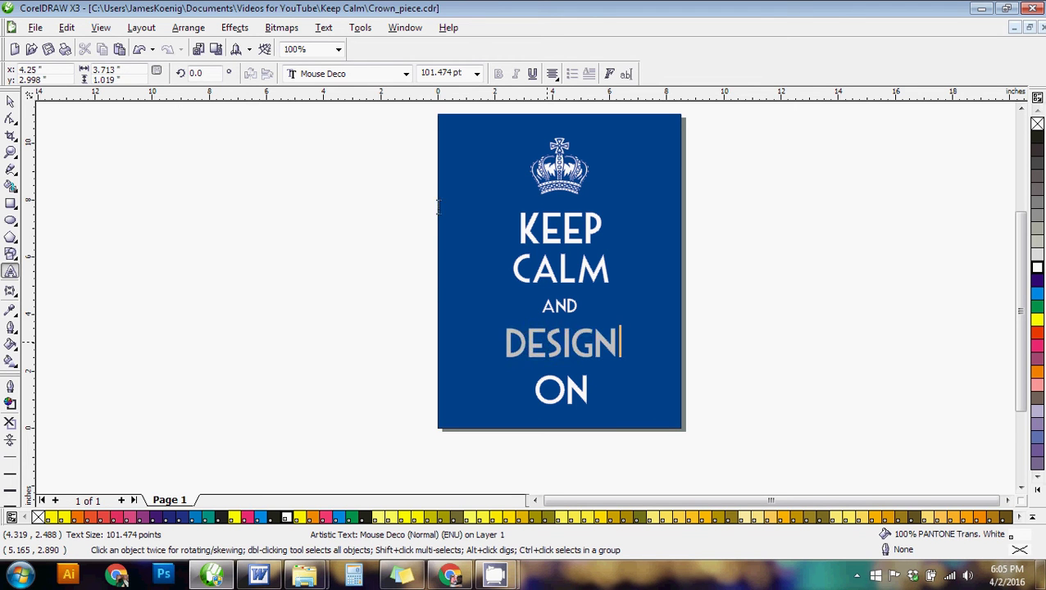
key(ctrl+space)
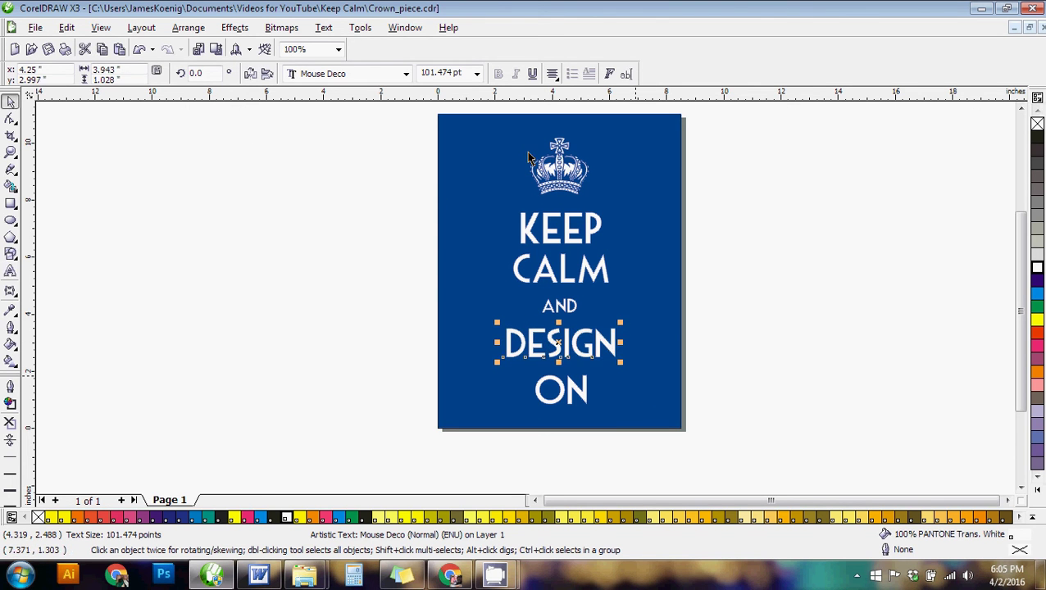
click(742, 287)
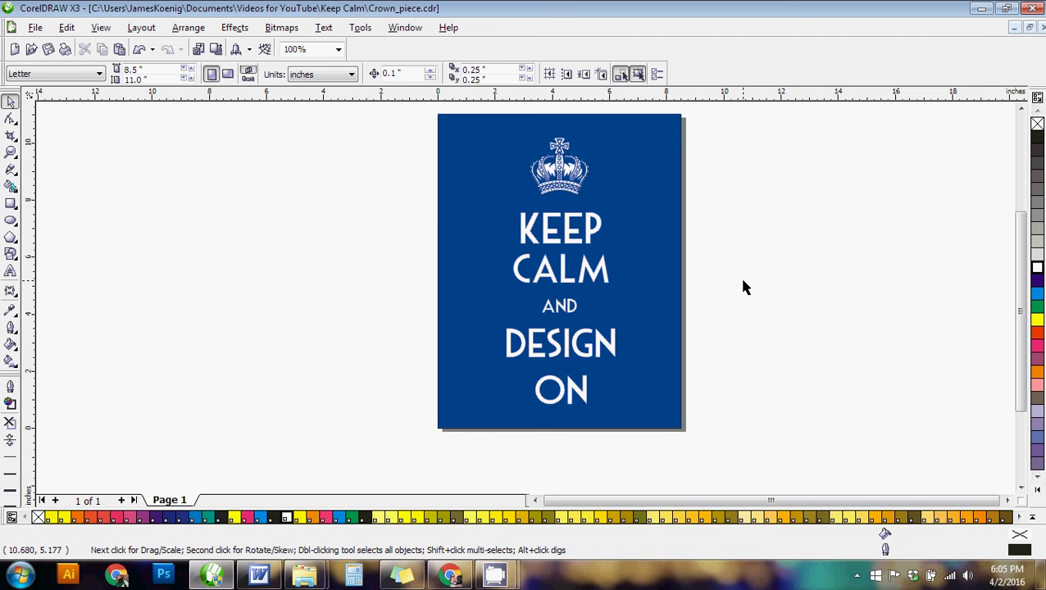